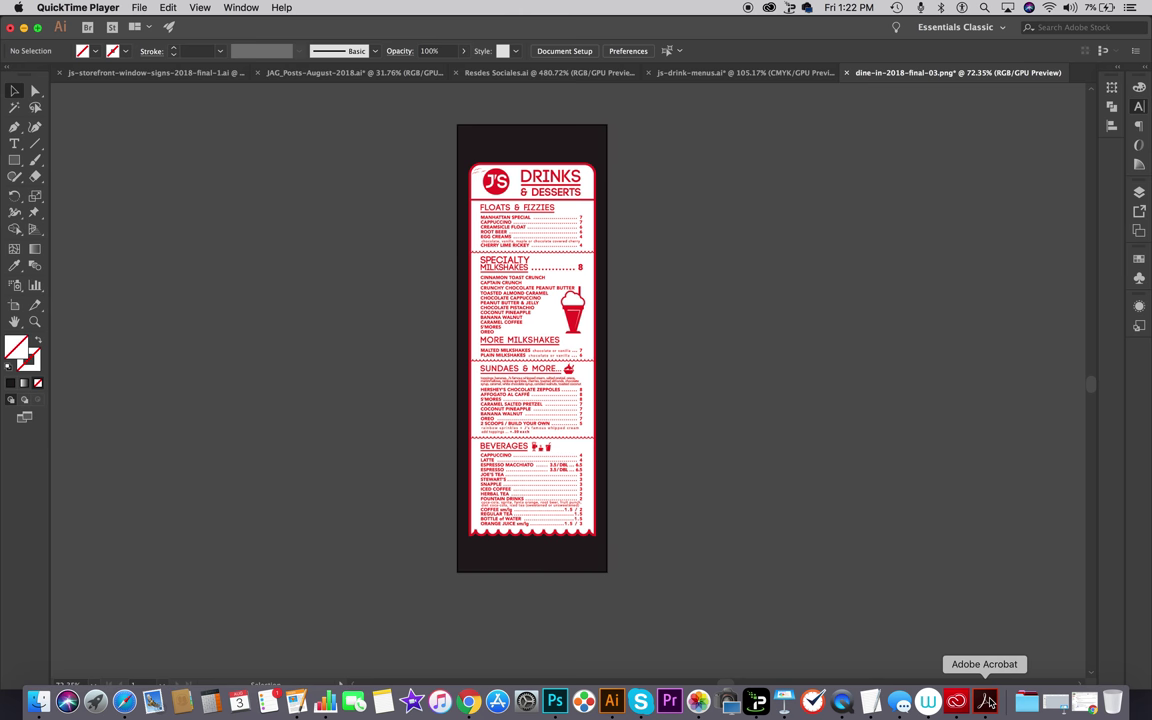
Step: Raise the system volume and launch Acrobat Pro DC from the Dock
key("XF86AudioRaiseVolume")
left_click(986, 703)
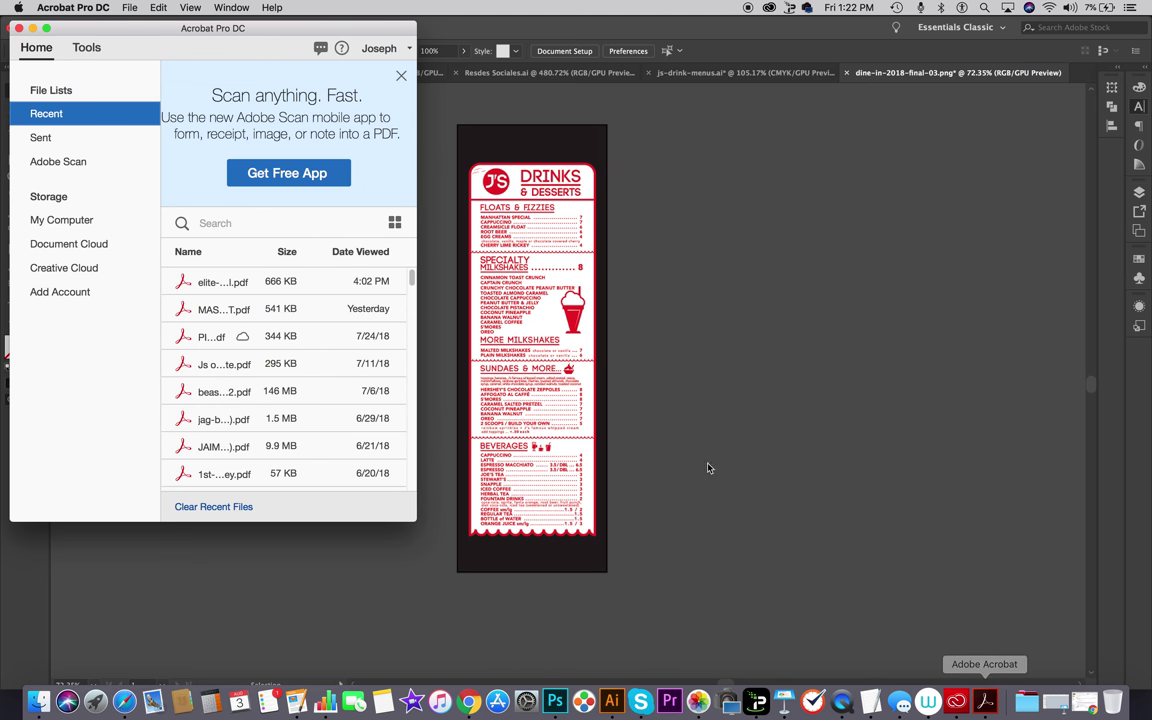
Step: Look over the recent files list, then minimize the Acrobat Home window
left_click(129, 8)
mouse_move(156, 38)
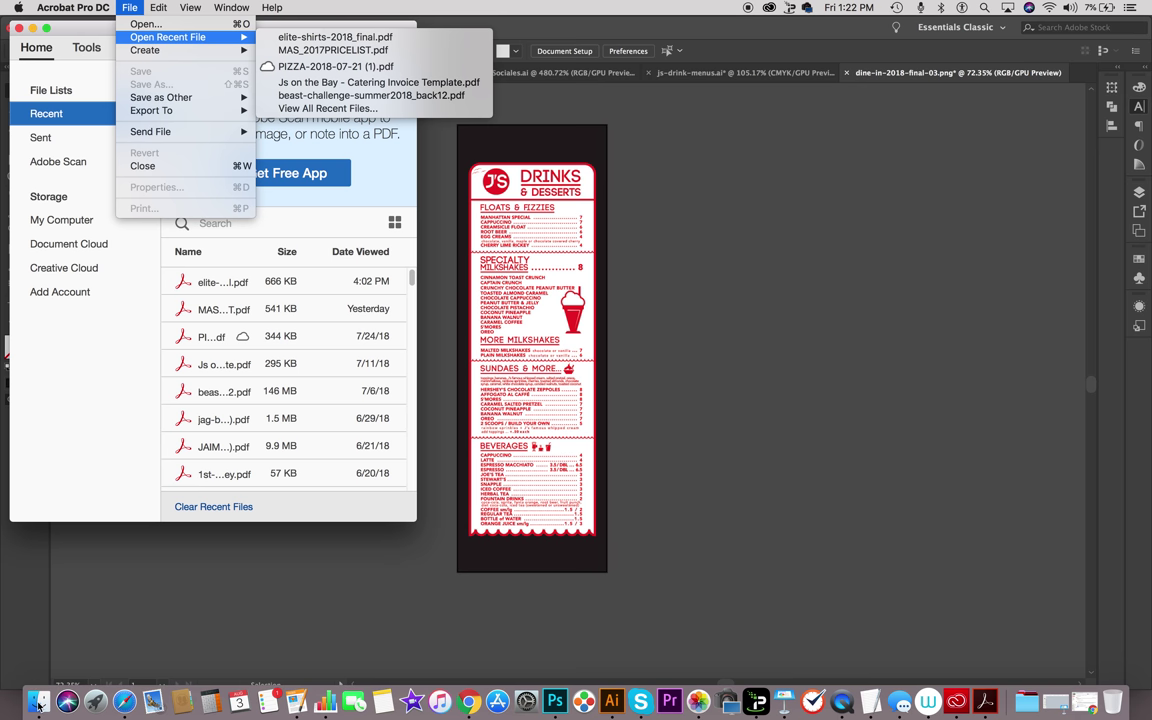
left_click(37, 704)
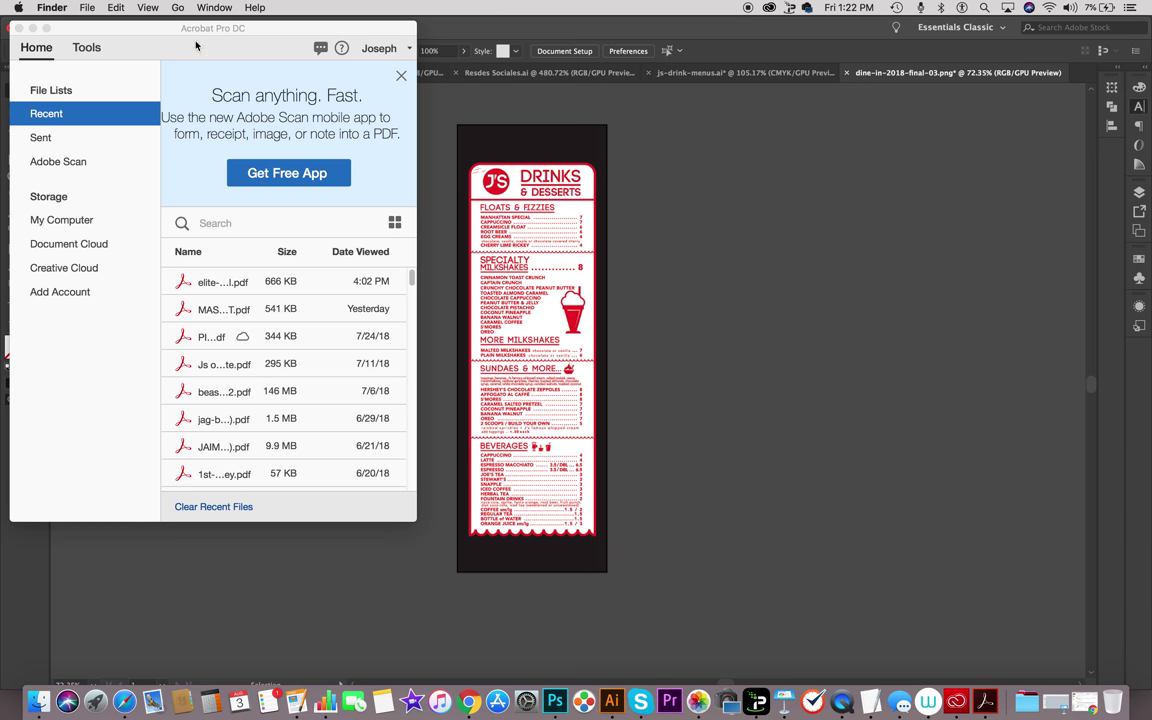
left_click(32, 28)
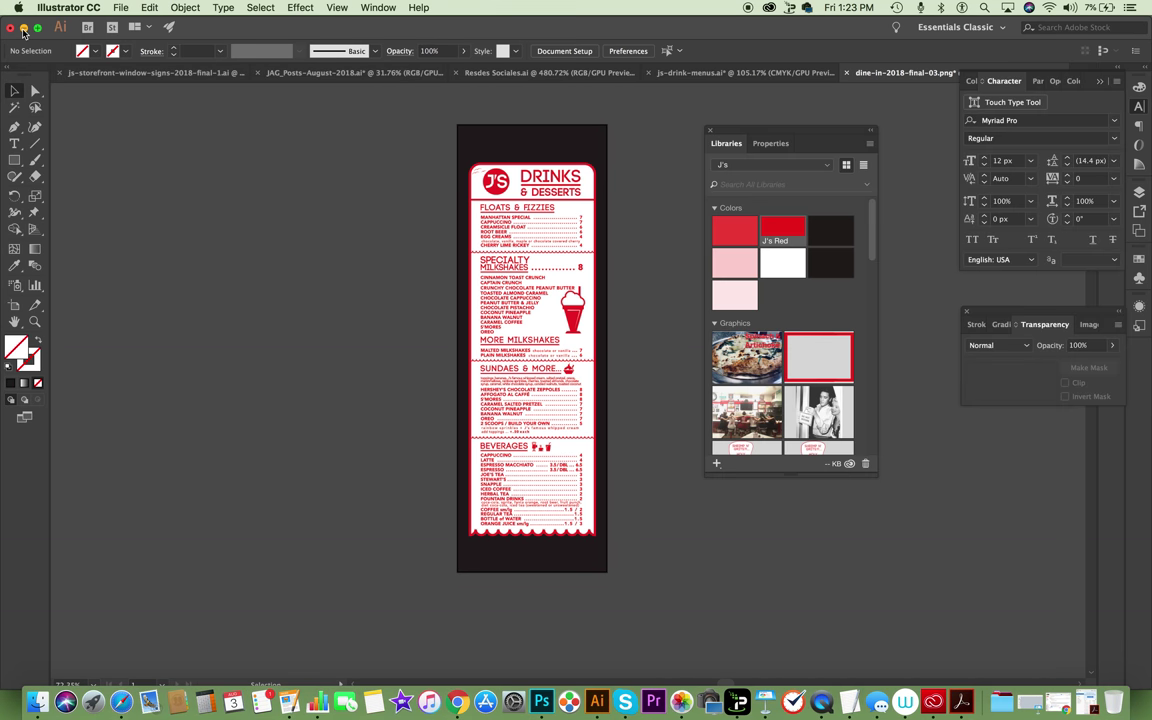
Step: Minimize the Illustrator, Messages, Finder and Photos windows
left_click(25, 27)
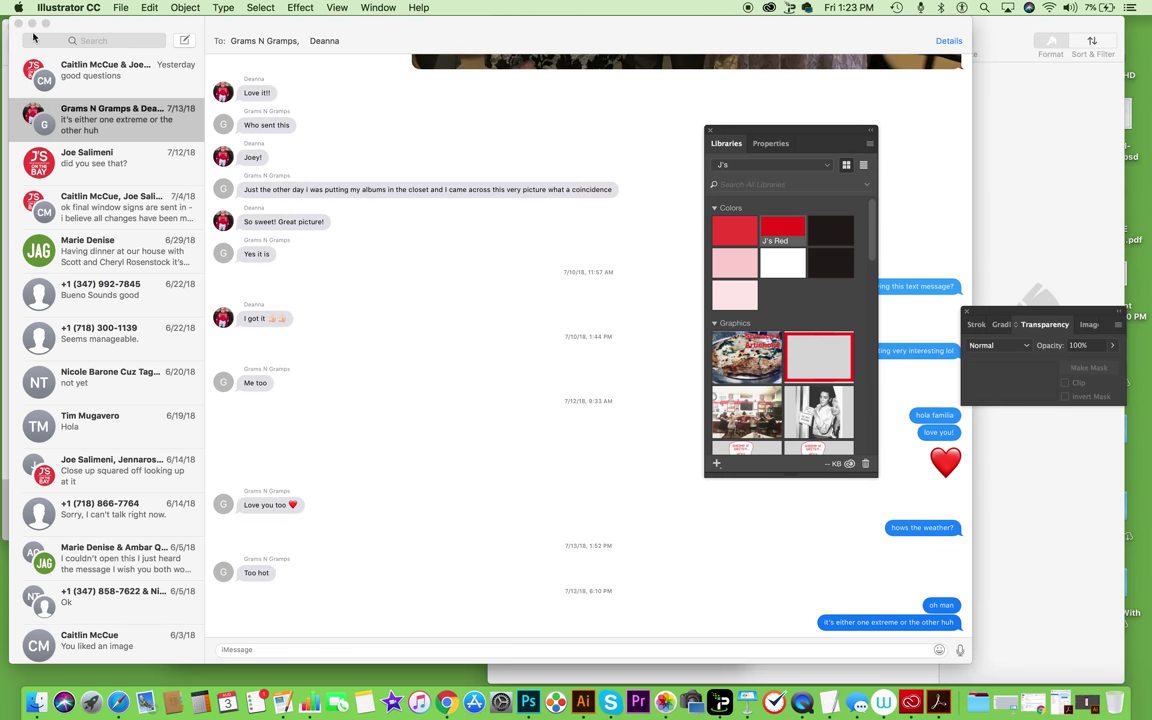
left_click(32, 24)
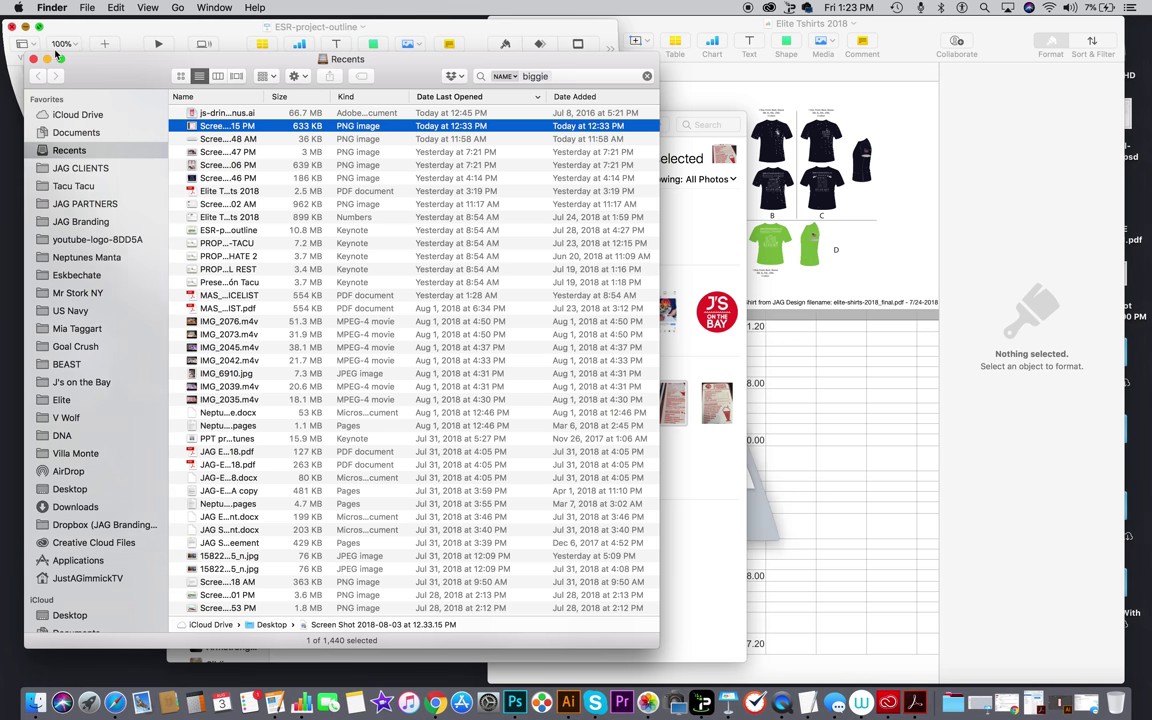
key("super+m")
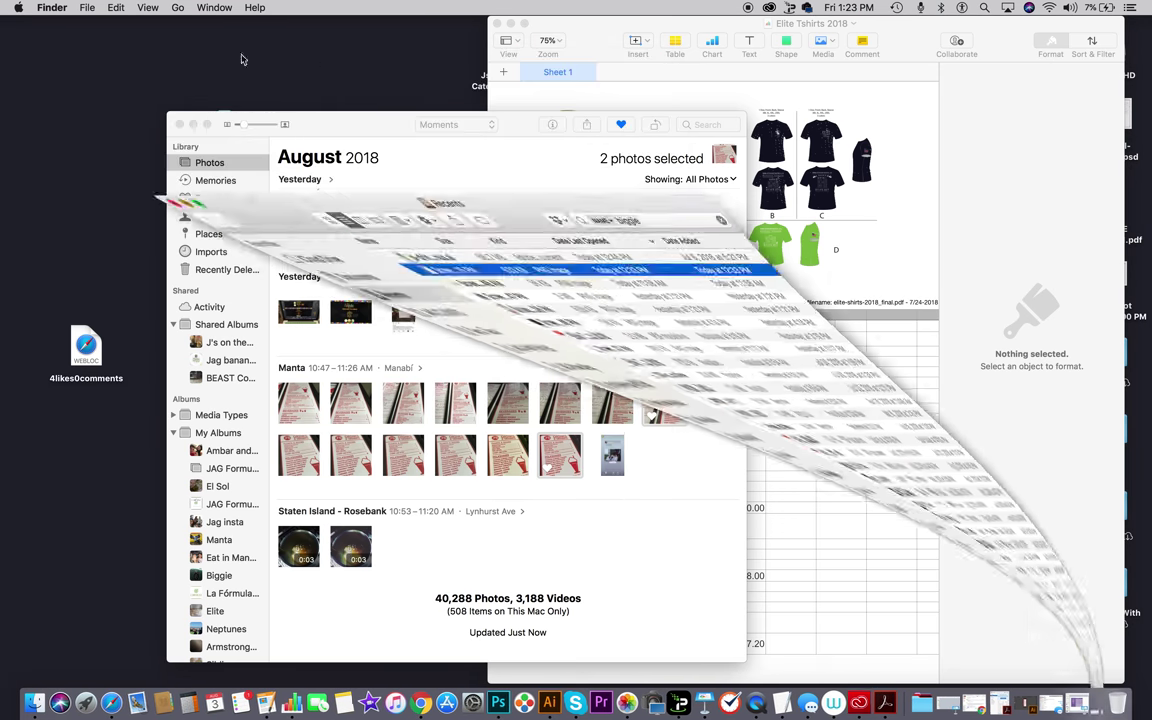
left_click(194, 126)
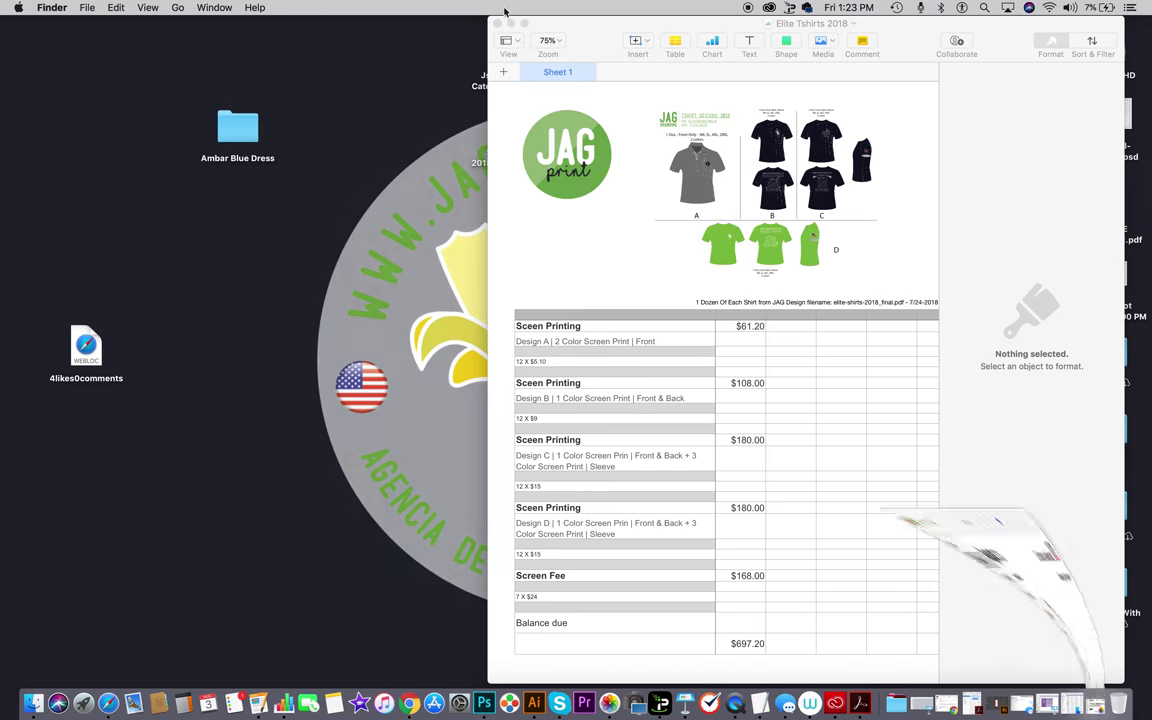
Step: Minimize the Numbers spreadsheet, close Creative Cloud, and select the catering invoice PDF
key("super+m")
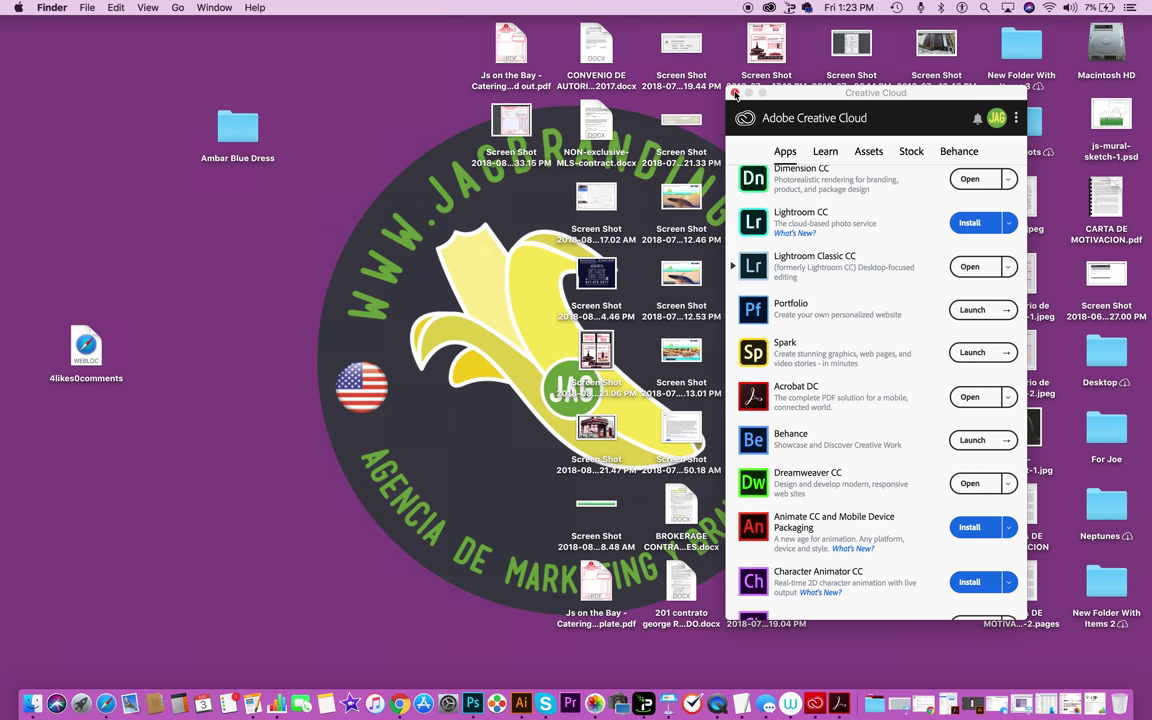
left_click(735, 93)
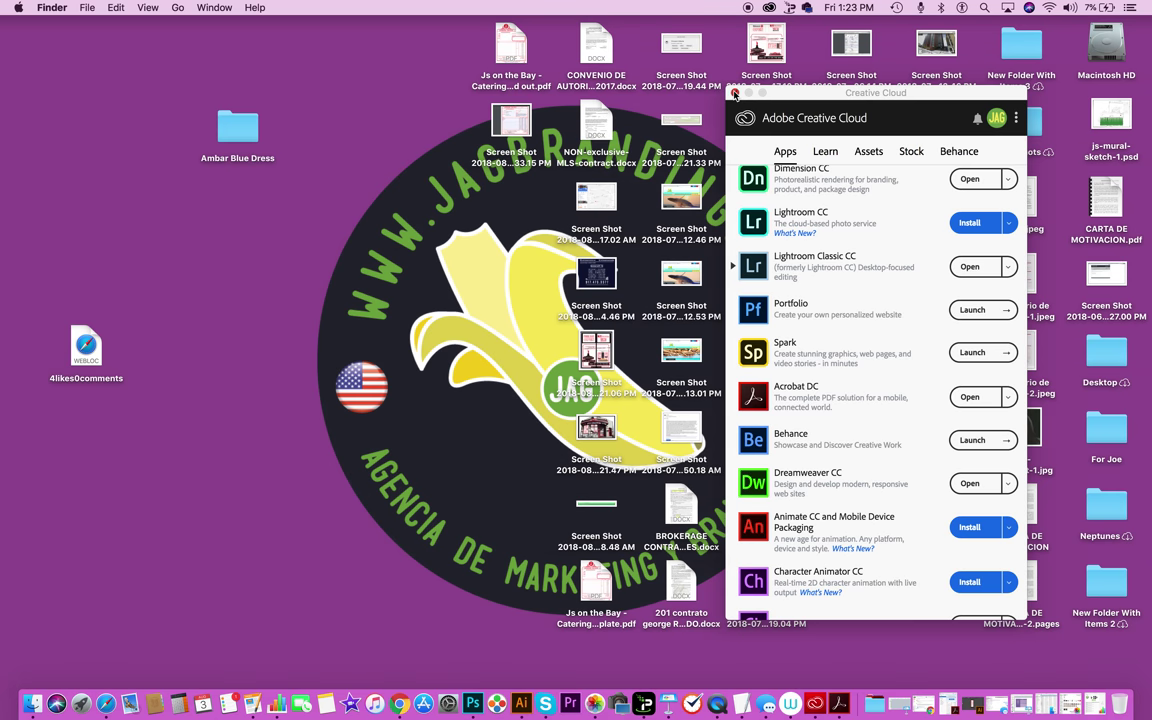
left_click(518, 66)
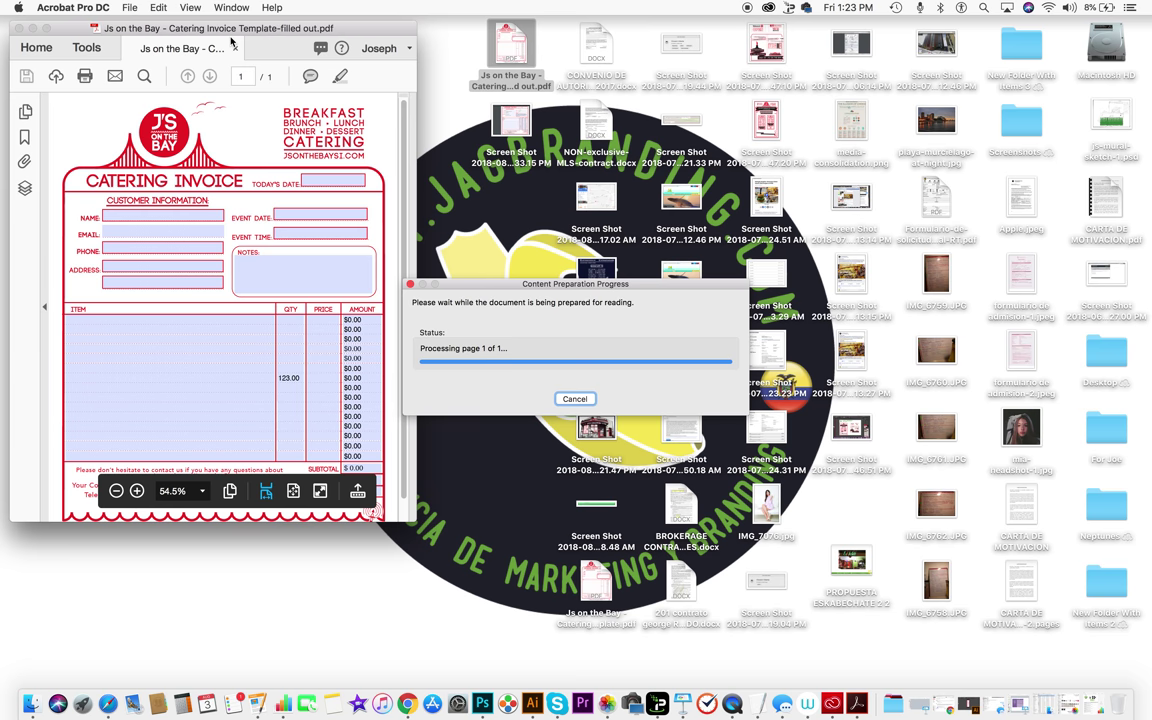
Step: Center the invoice window, move the progress box aside, and view it full screen
left_click_drag(226, 27, 597, 101)
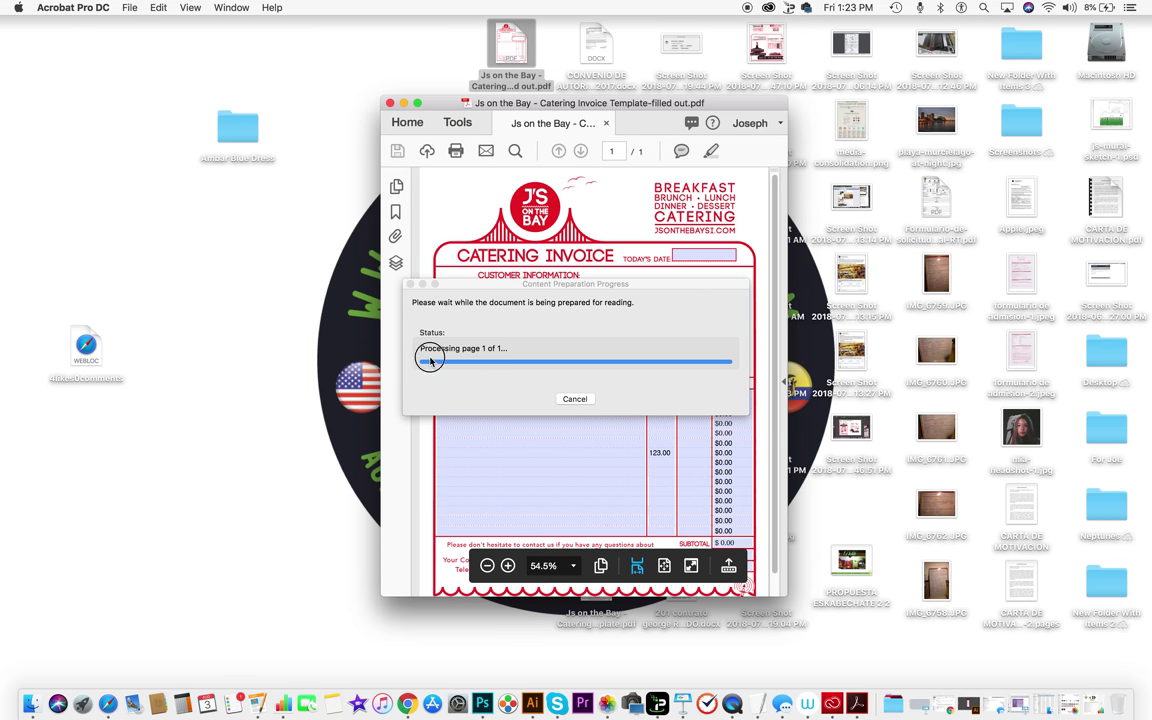
left_click_drag(430, 360, 125, 490)
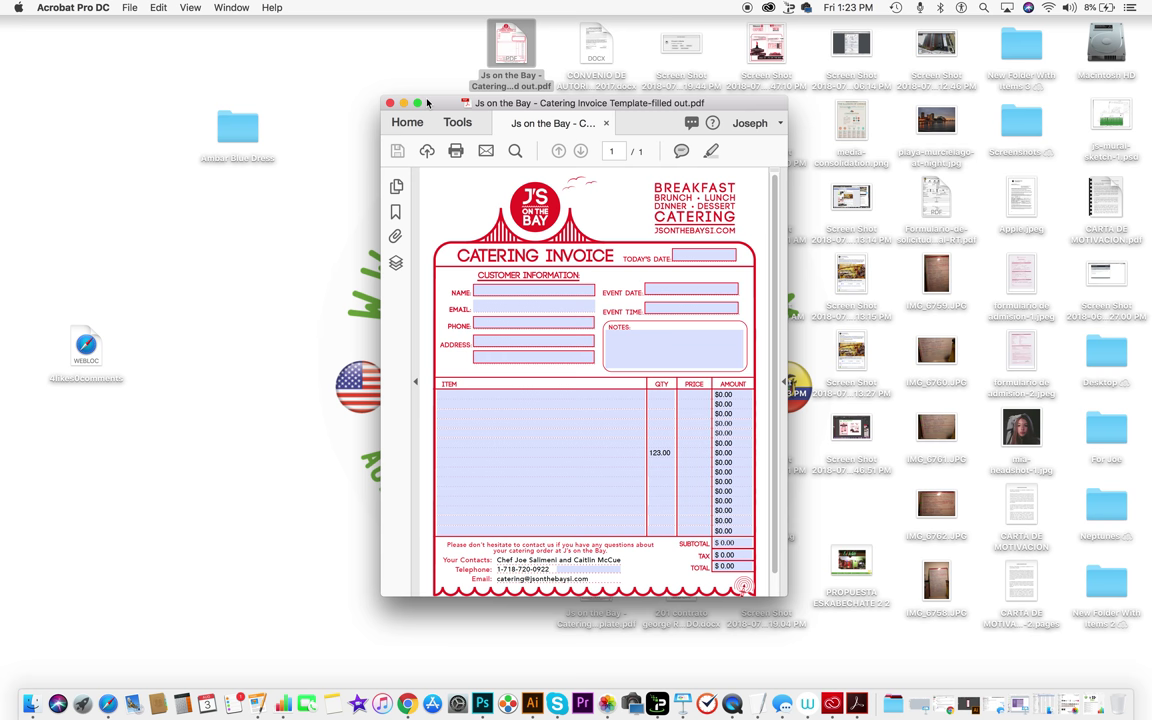
key("ctrl+super+f")
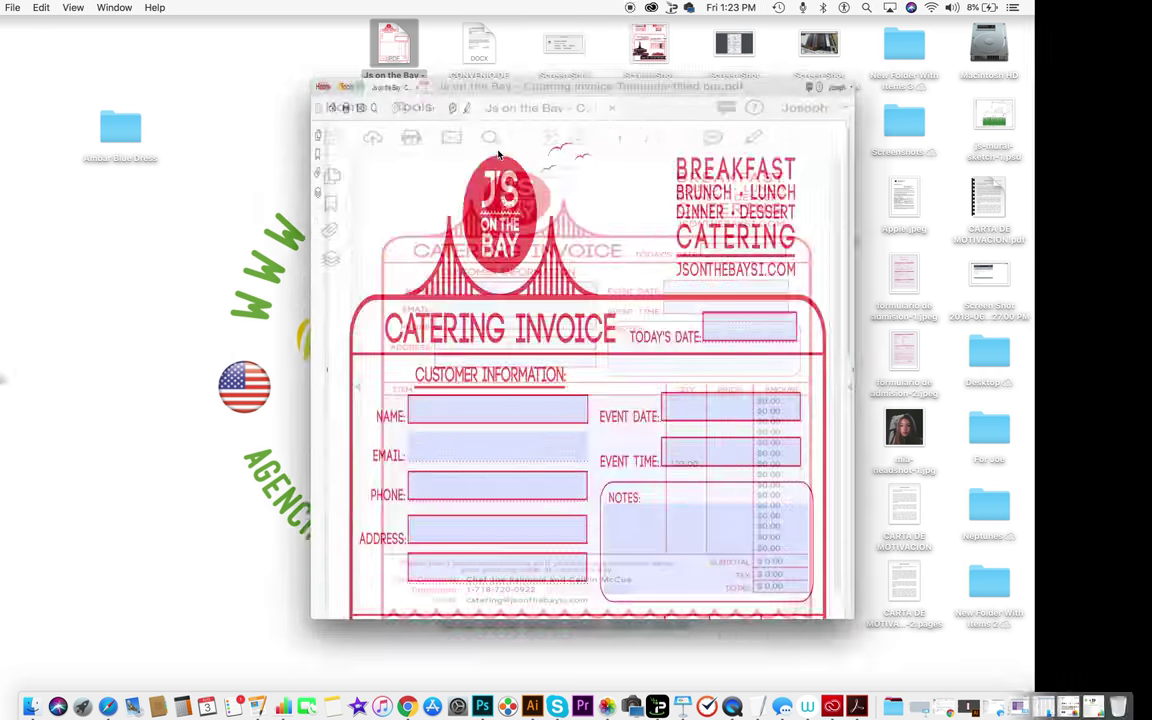
scroll(650, 325, "down", 2)
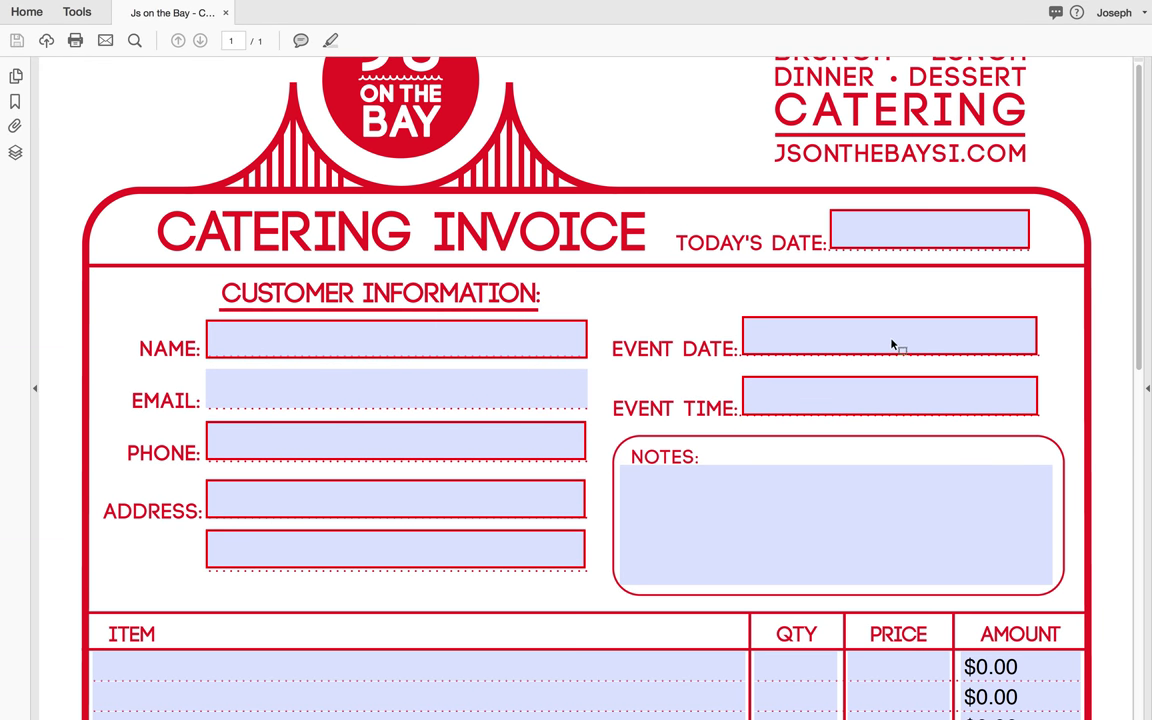
Step: Enter today's date 8/3/2018, the customer's name and event date 12/25/2025
left_click(935, 233)
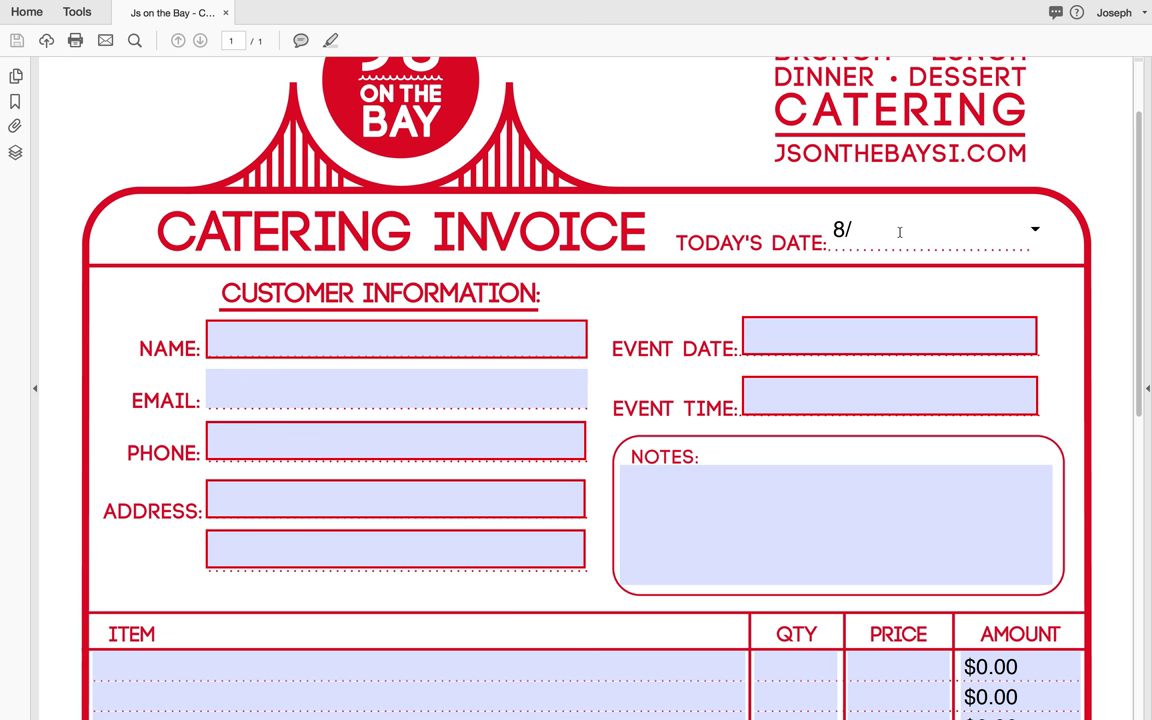
type("8/3/2018")
left_click(550, 343)
type("joe")
left_click(823, 340)
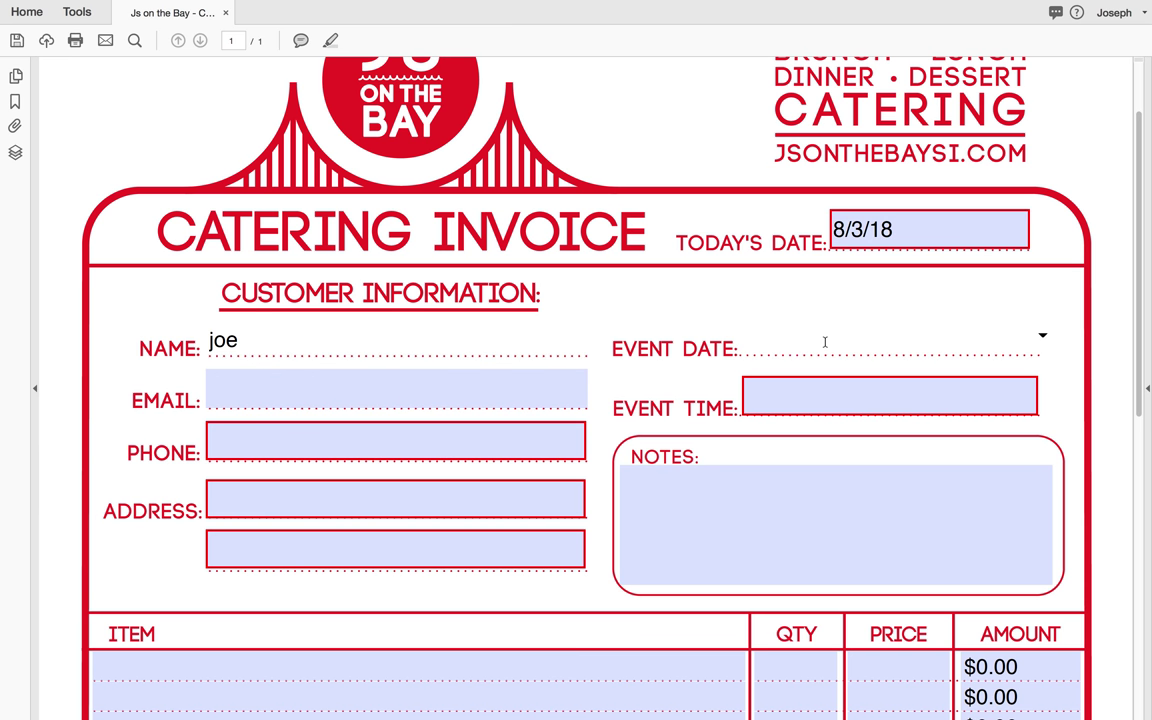
type("12/25")
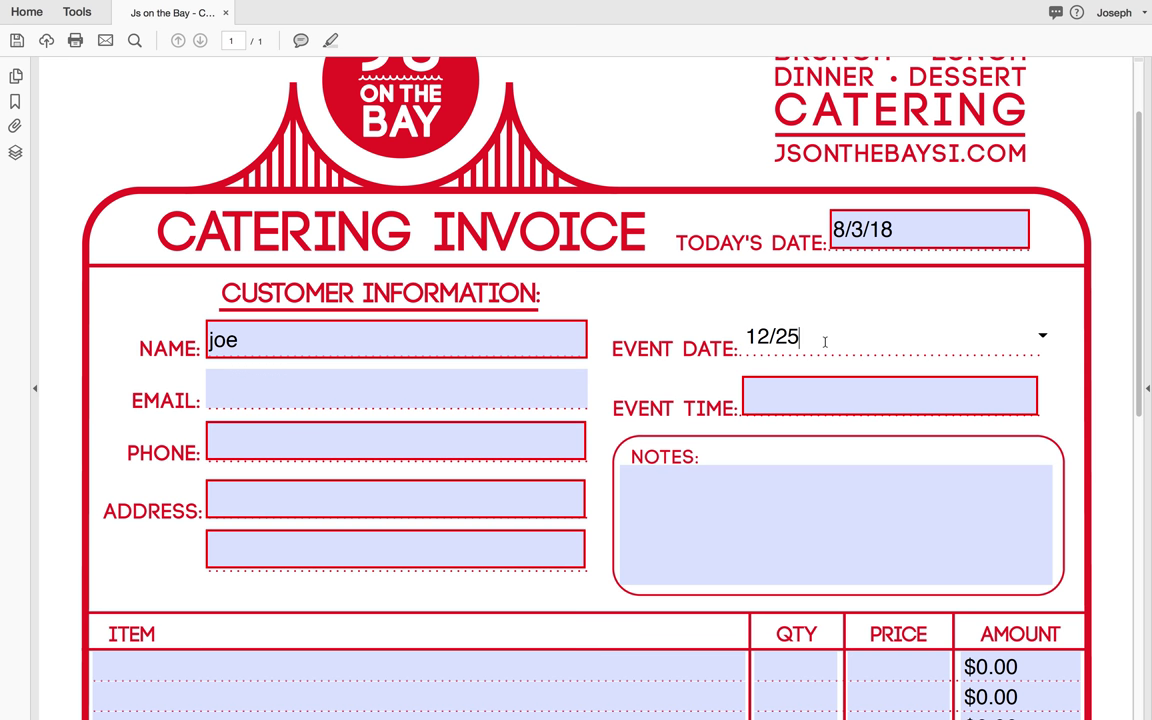
type("/2025")
Step: Set the event time to 8:00pm after dismissing the time format warning
left_click(798, 388)
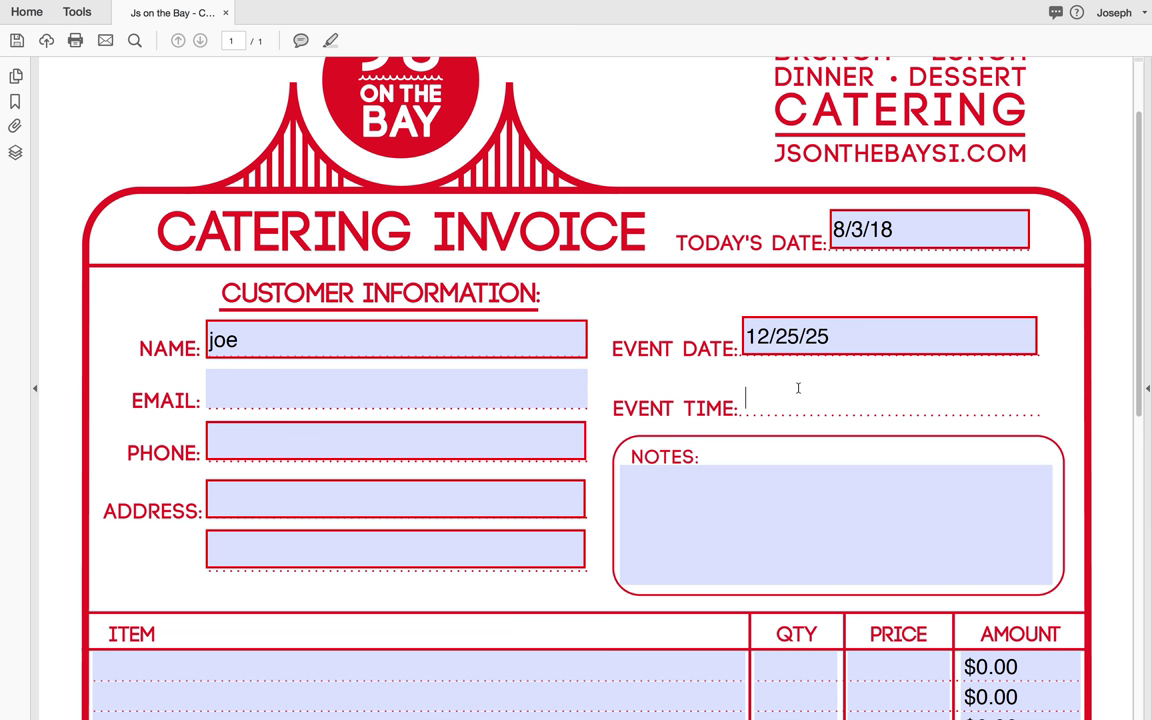
type("8pm")
key("Return")
left_click(680, 240)
type("8:00pm")
left_click(753, 522)
left_click(782, 396)
Step: Add a note saying the time can be changed or simply added in the notes
left_click(730, 507)
type("i can either cha")
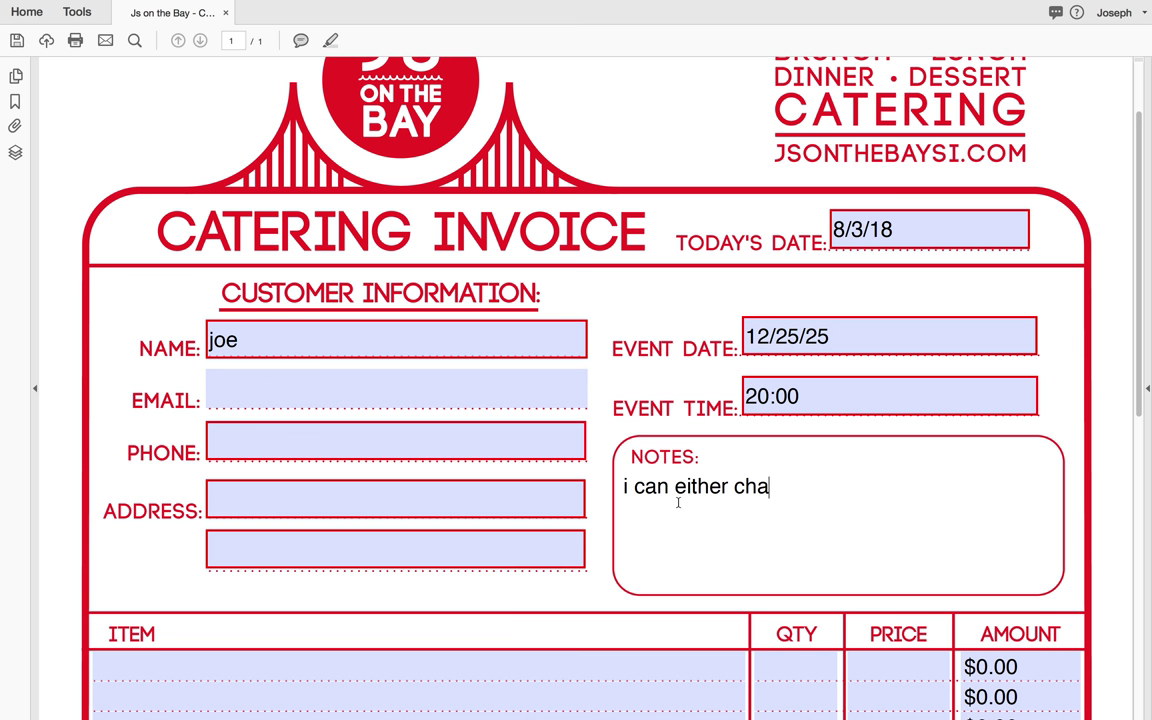
type("nge that or you can simply add it here in the")
key("BackSpace")
type("he notes.")
Step: Enter the customer's e-mail, phone number and both address lines
left_click(376, 397)
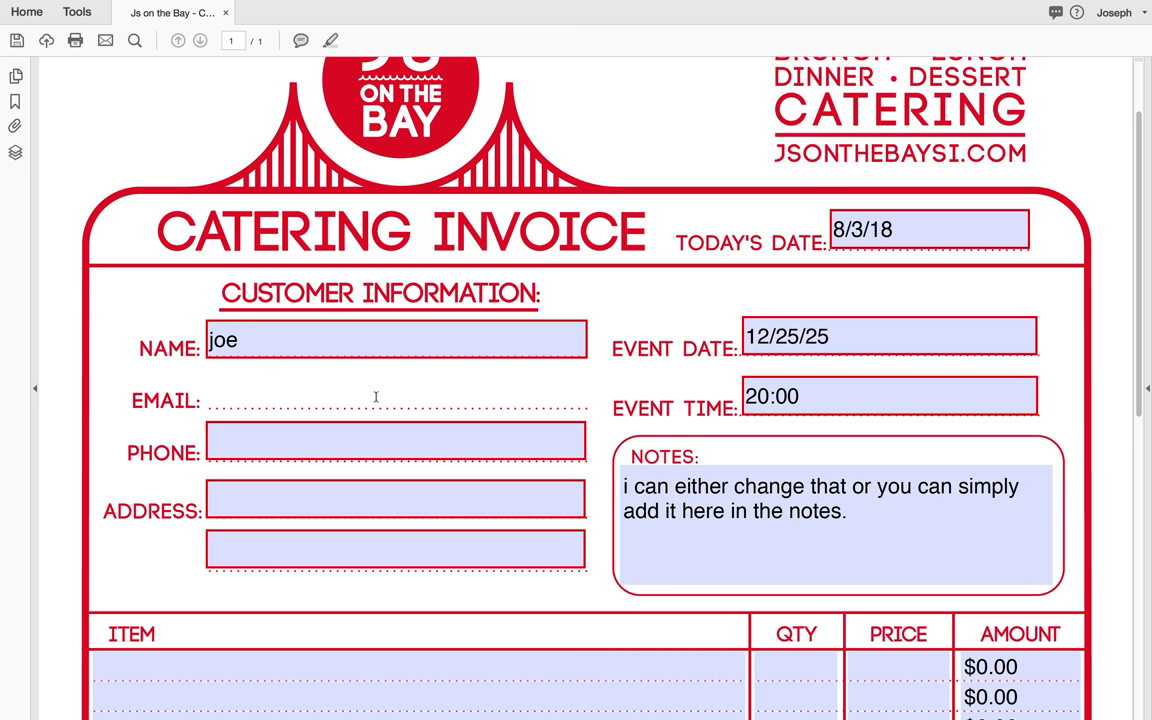
key("Tab")
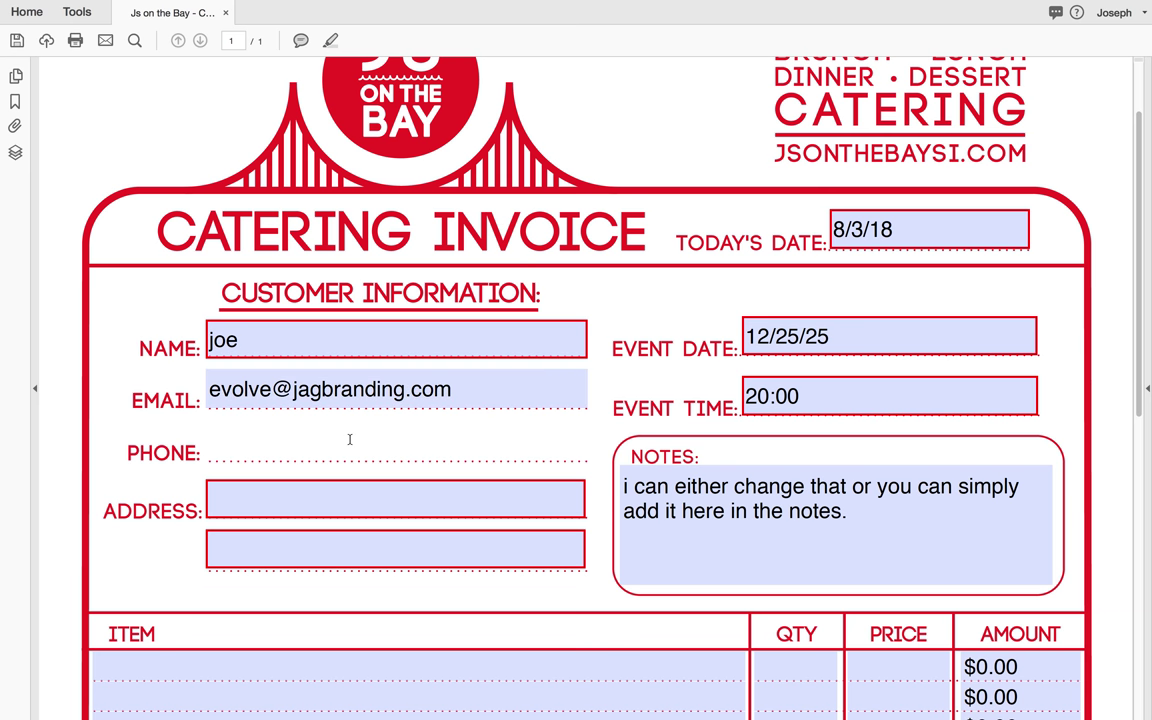
type("12345565465")
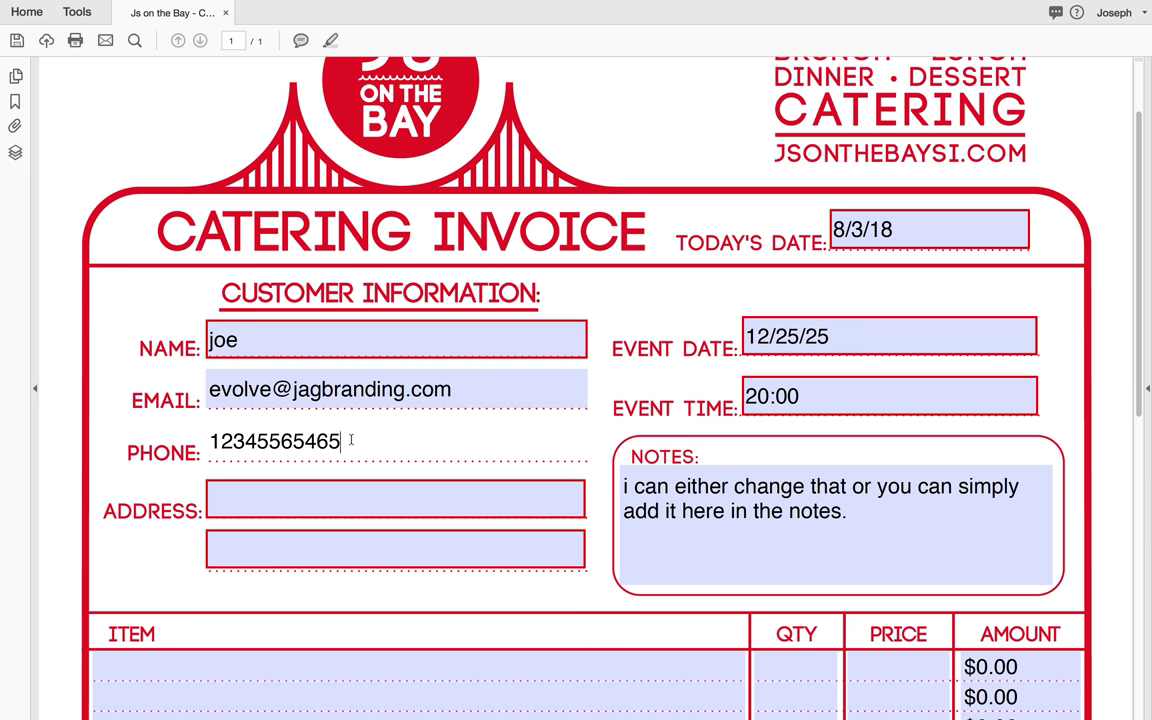
left_click(303, 508)
type("123 asdasd")
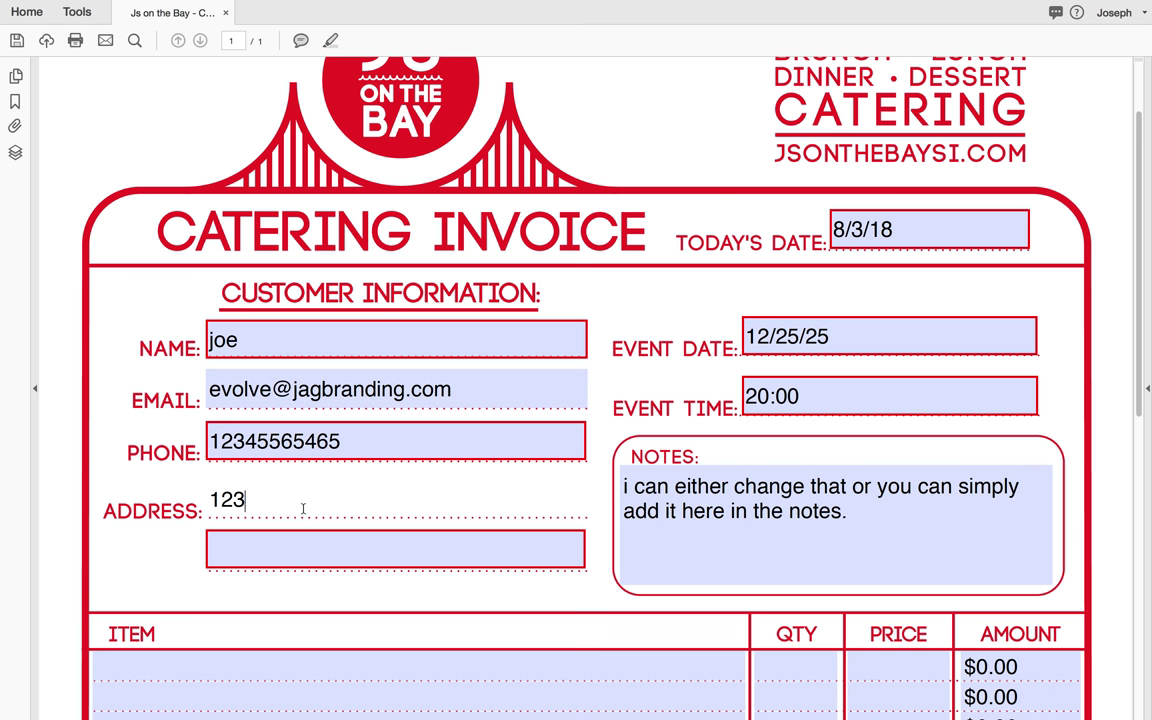
left_click(298, 539)
type("asdasdslfk bad")
Step: Give item rows 1–4 short placeholder descriptions like 'set' and 'ste'
scroll(425, 510, "down", 2)
scroll(425, 510, "down", 1)
left_click(471, 571)
scroll(474, 574, "down", 3)
type("est")
left_click(527, 527)
type("set")
left_click(527, 450)
type("set")
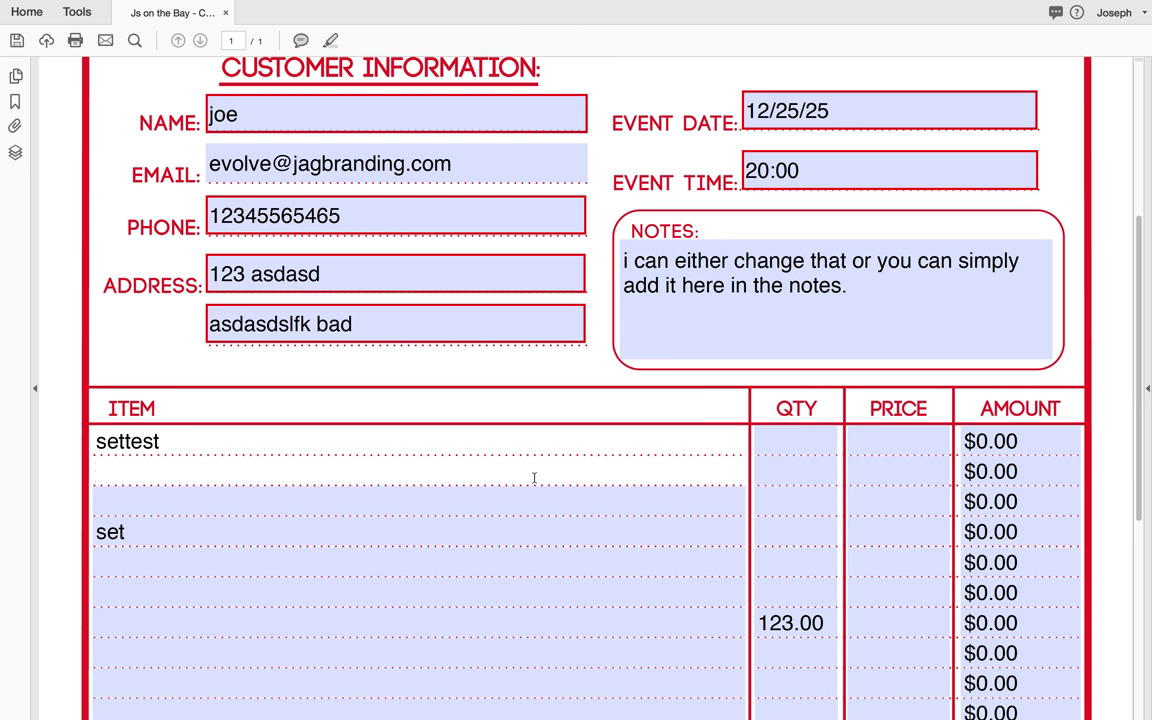
left_click(534, 478)
type("ste")
left_click(540, 496)
type("set")
Step: Delete the stray 123.00 quantity value
left_click(789, 624)
double_click(793, 624)
key("BackSpace")
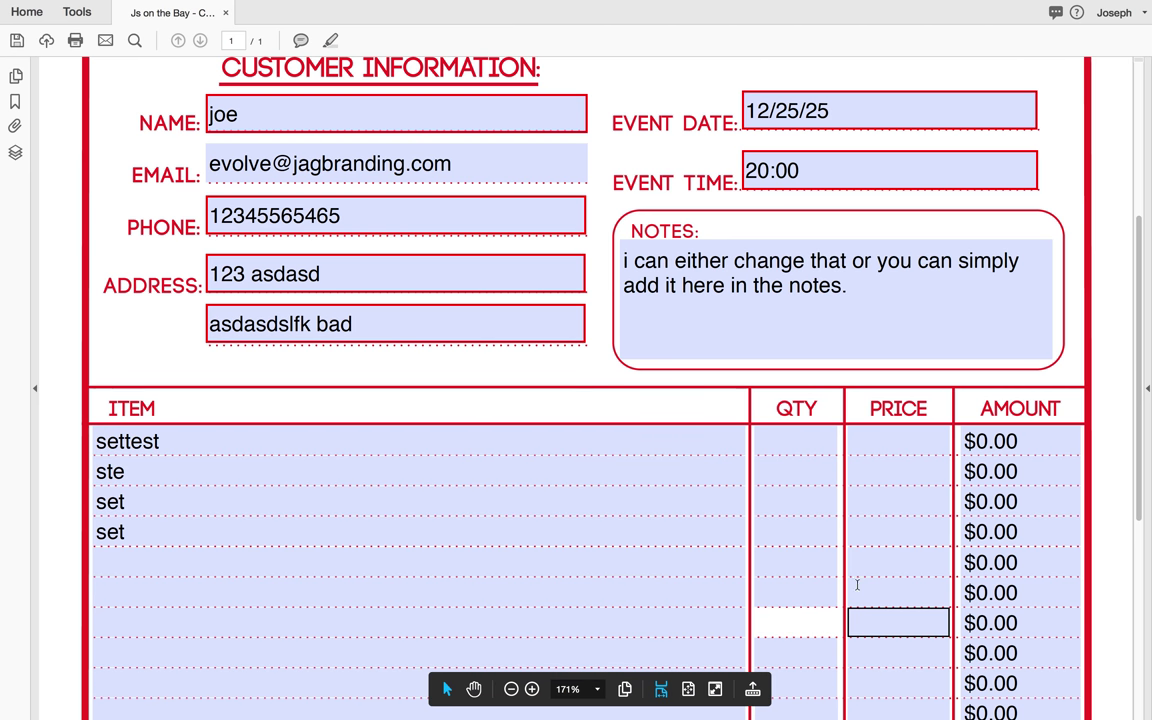
Step: Enter row 1 as quantity 1 at 10 and row 2 as quantity 2 at 1
left_click(777, 442)
type("1")
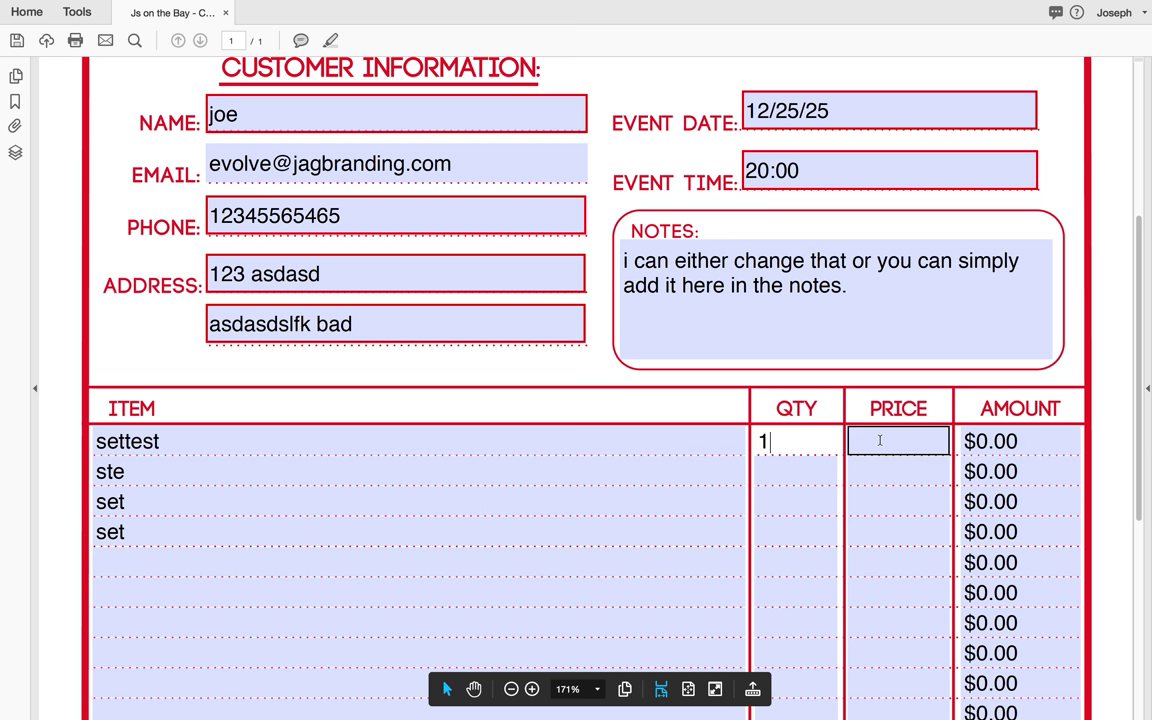
left_click(870, 440)
type("10")
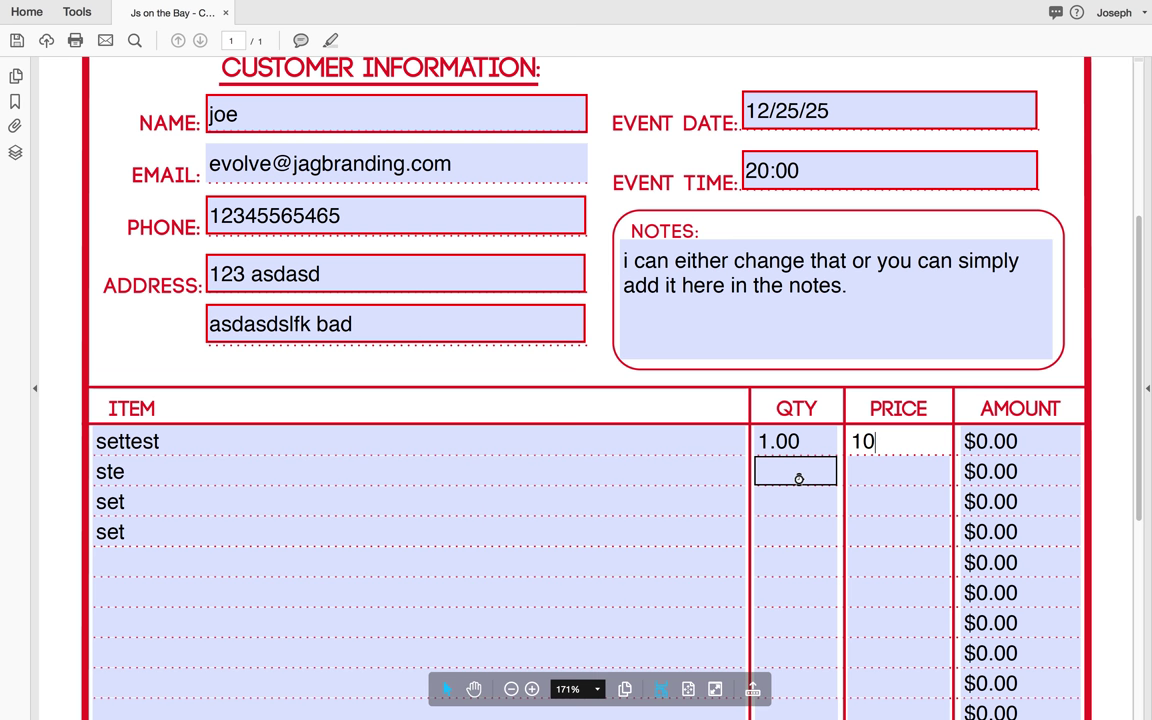
key("Tab")
left_click(1025, 443)
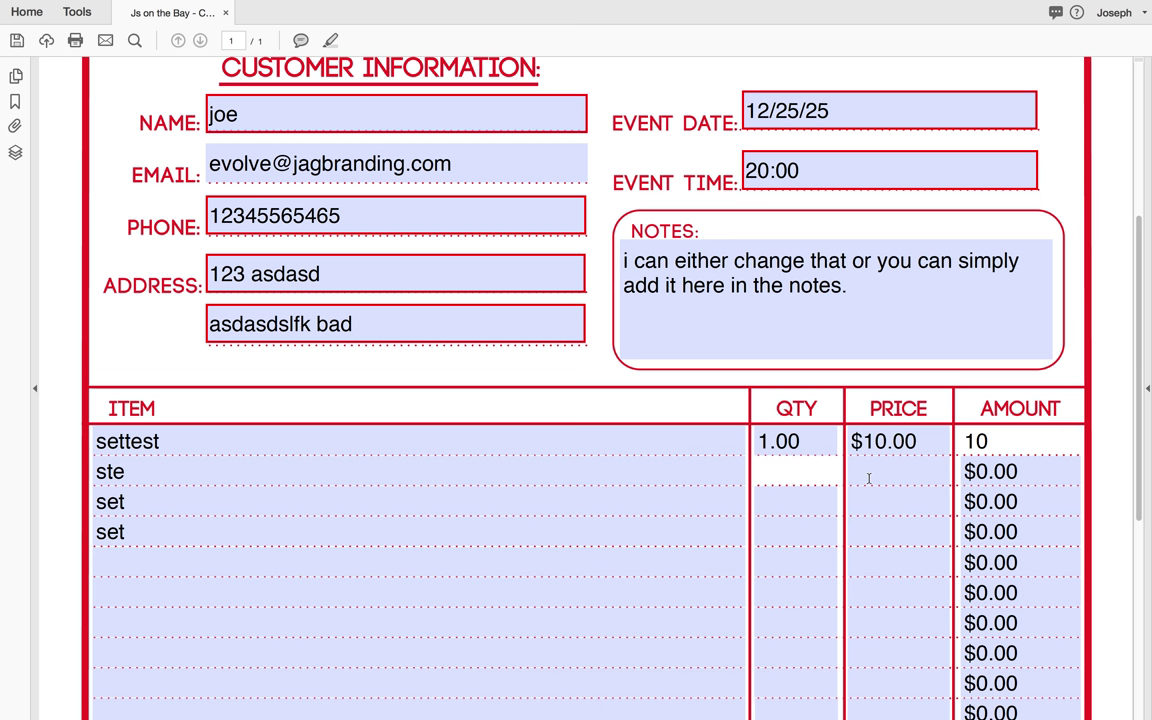
left_click(812, 466)
type("2")
left_click(862, 472)
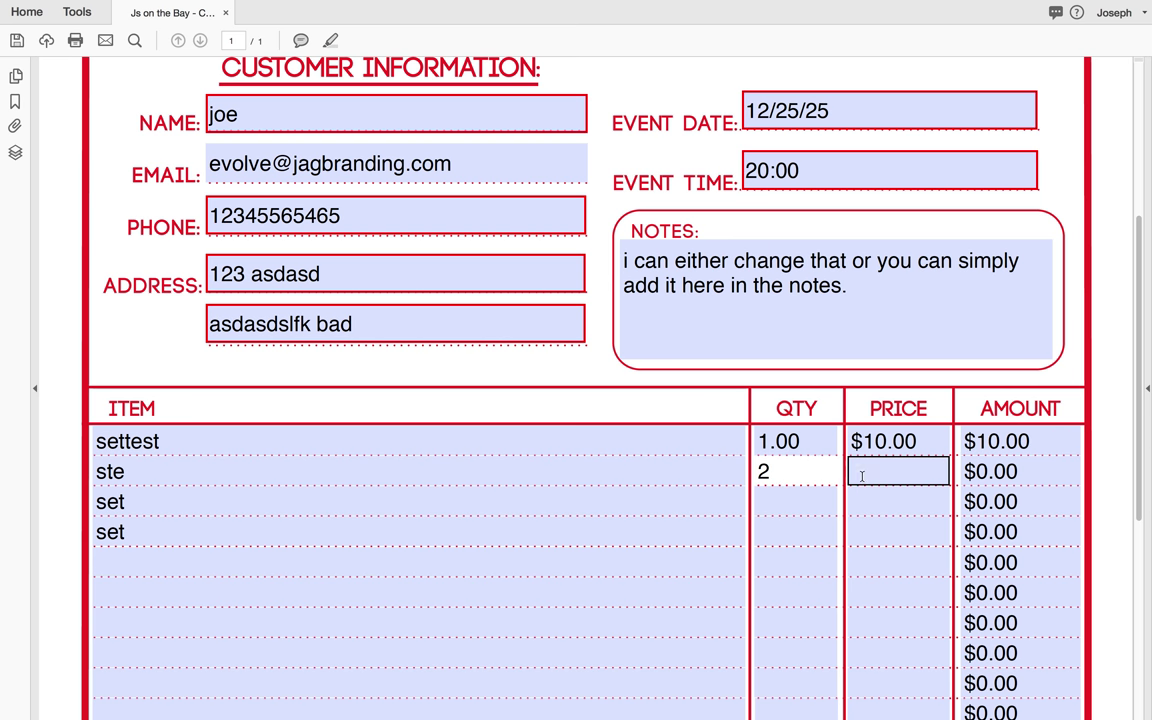
type("10")
key("Tab")
key("Tab")
scroll(834, 438, "down", 3)
type("3")
key("BackSpace")
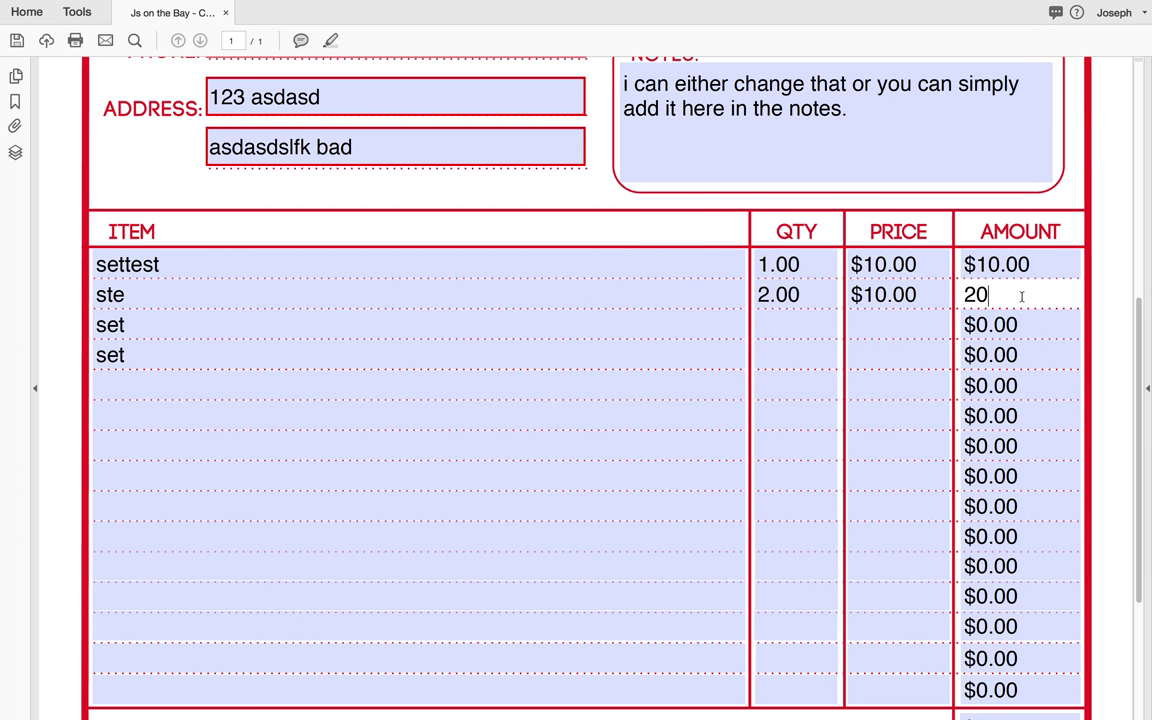
Step: Enter rows 3–5: quantity 3 at 5, 1 at 8, and 2 at 123
left_click(786, 335)
type("3")
left_click(873, 324)
type("5")
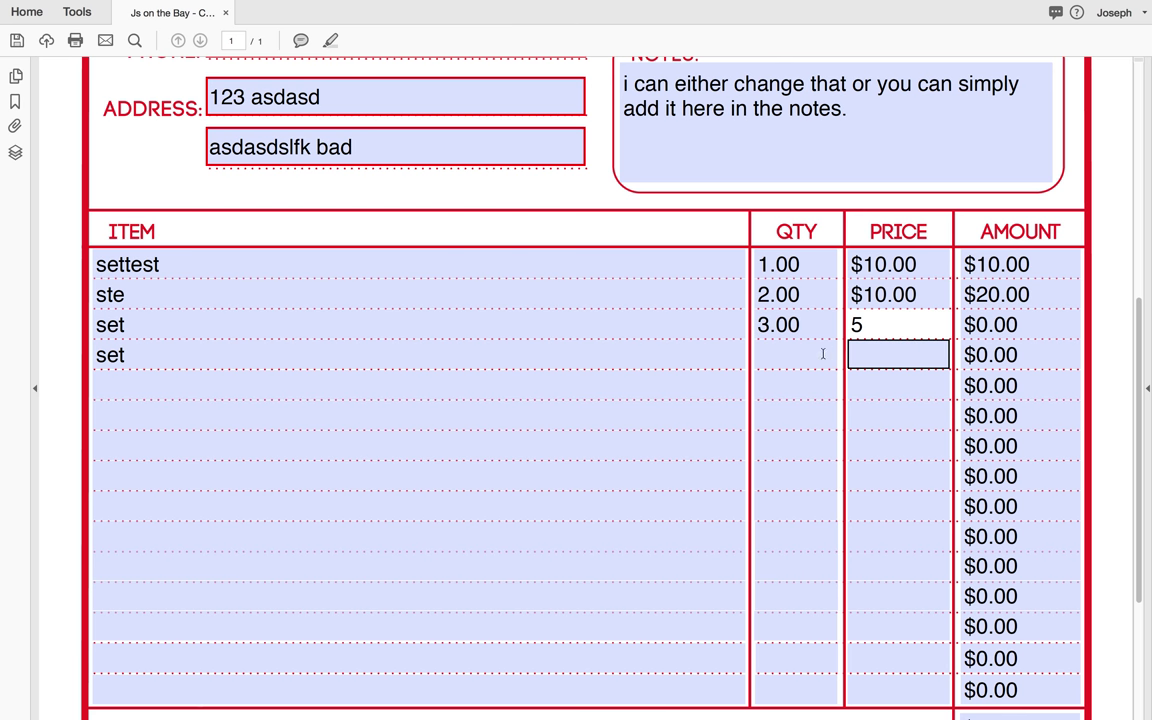
left_click(818, 354)
type("1")
left_click(873, 357)
type("8")
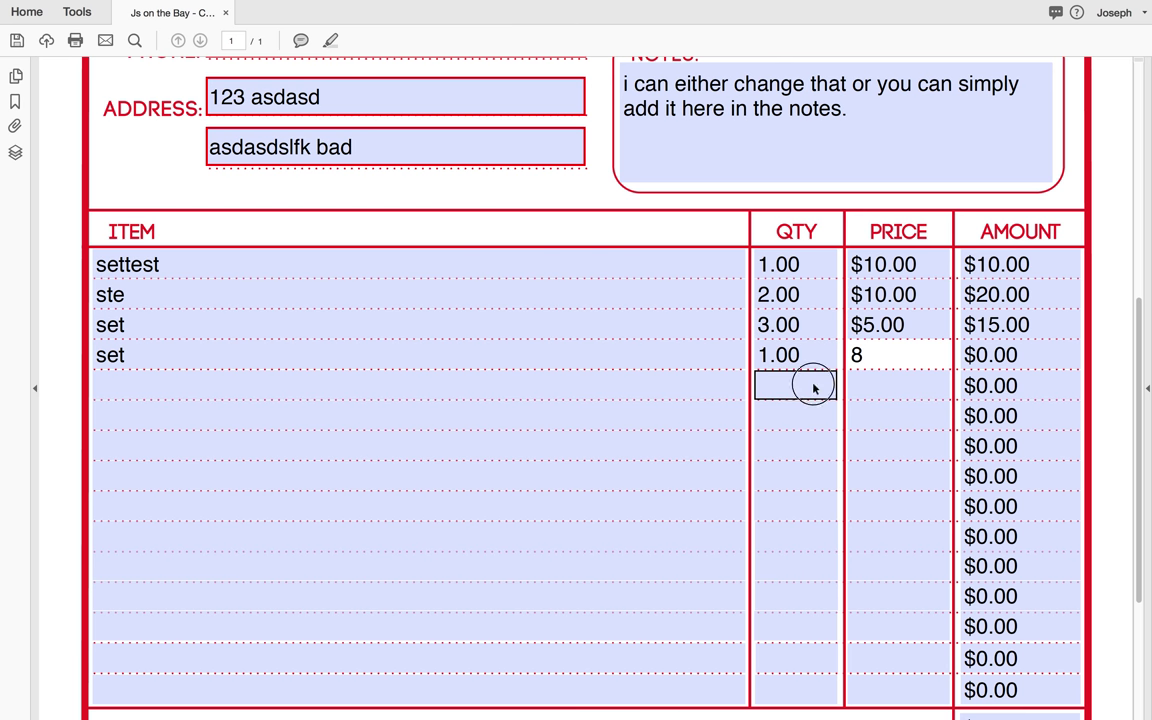
left_click(812, 385)
type("2")
left_click(871, 383)
type("123")
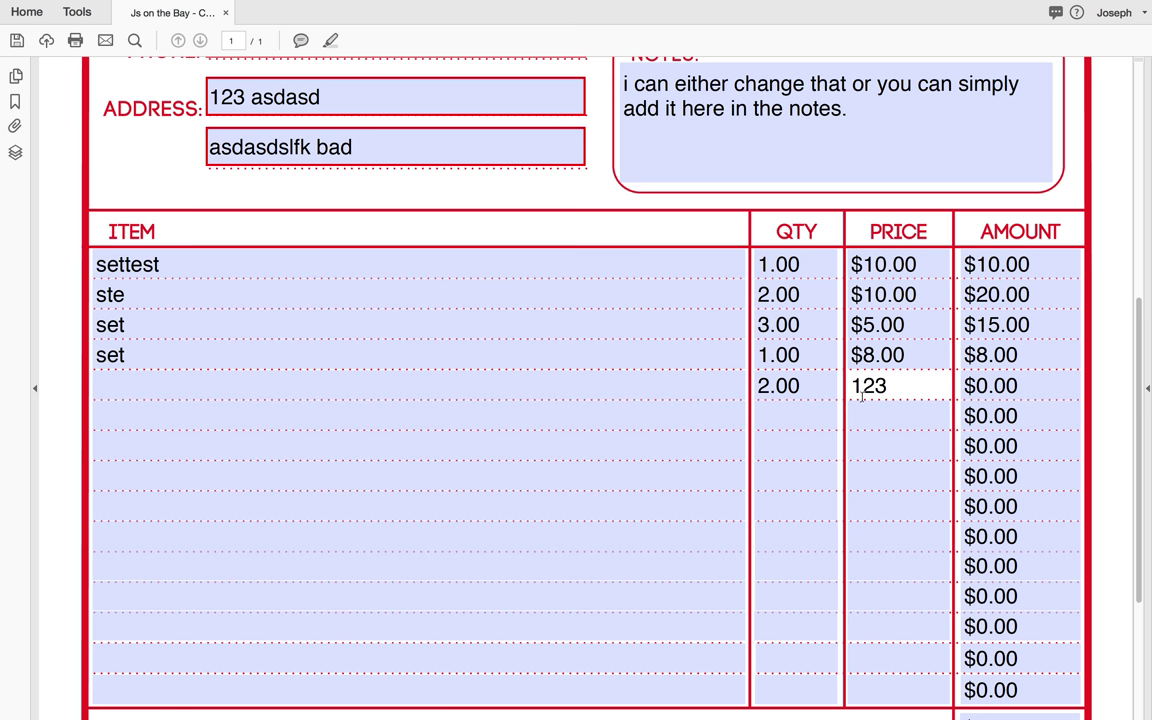
Step: Enter row 6 as quantity 1, correcting its price from 754 to 699
left_click(812, 416)
scroll(847, 430, "down", 3)
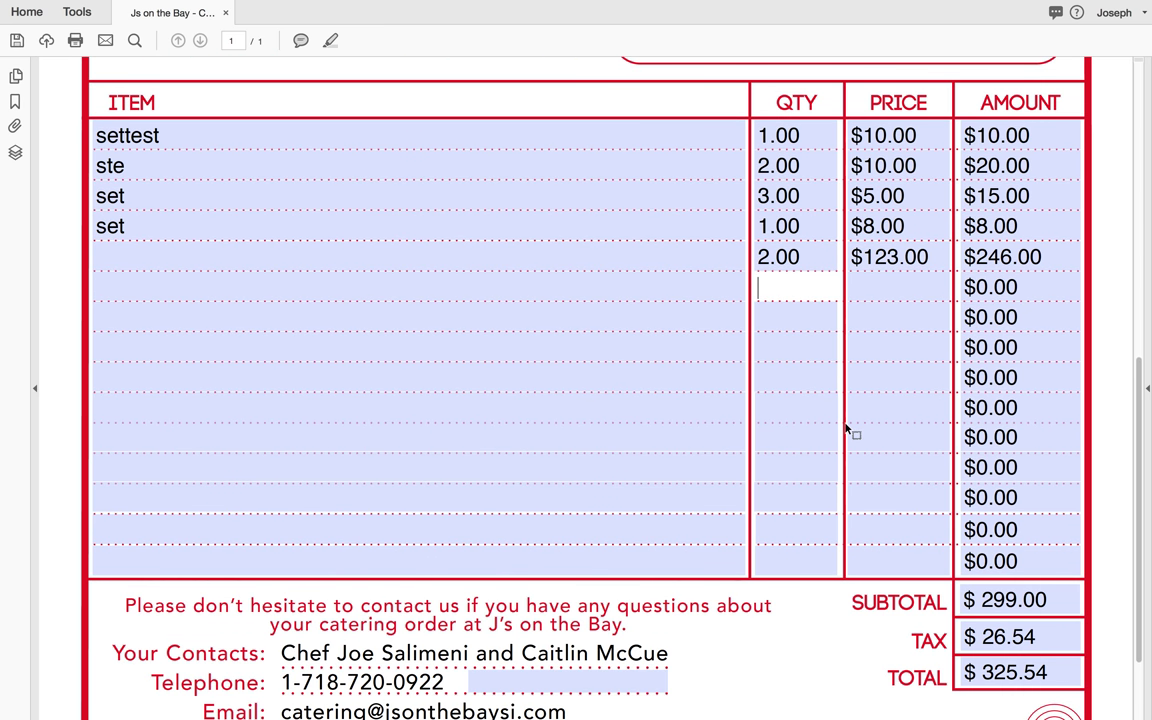
scroll(913, 496, "down", 2)
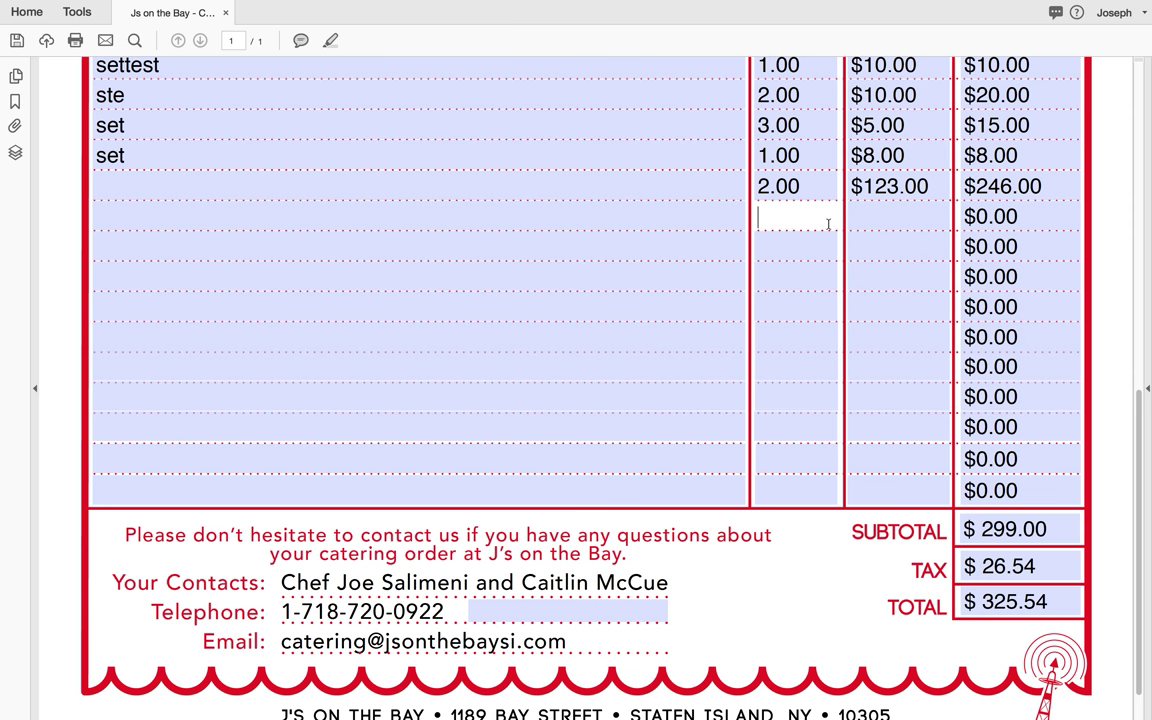
type("1")
left_click(882, 221)
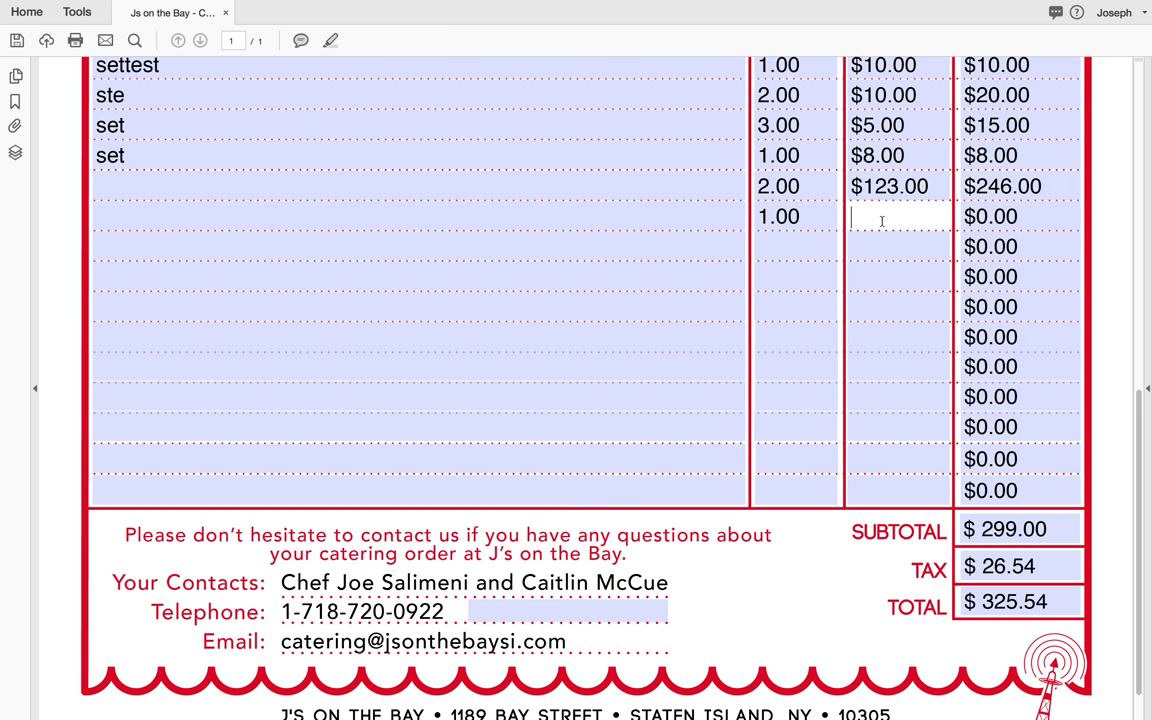
type("754")
left_click(892, 247)
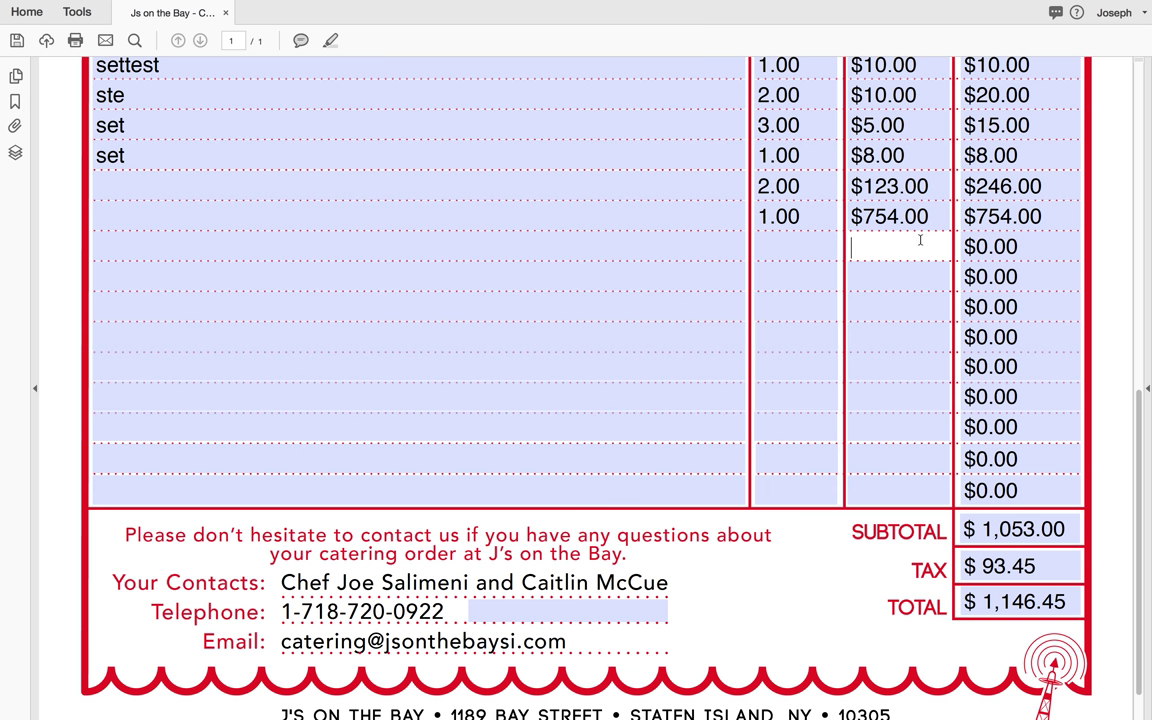
scroll(900, 280, "up", 2)
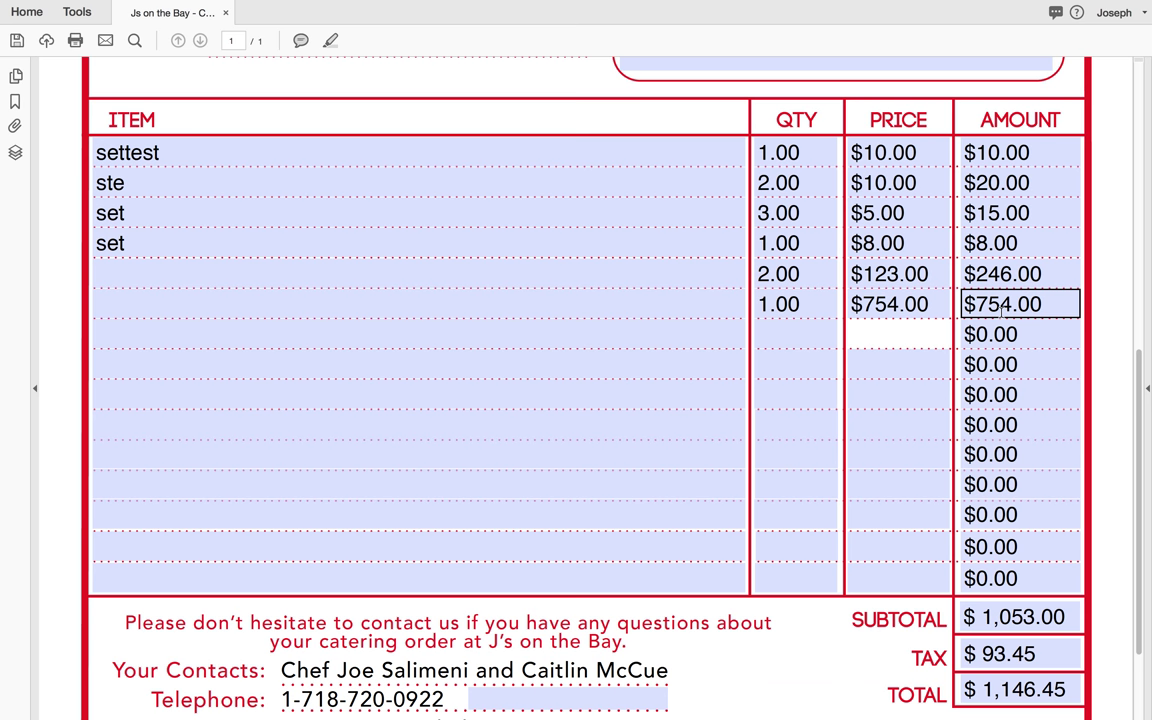
scroll(1005, 270, "down", 1)
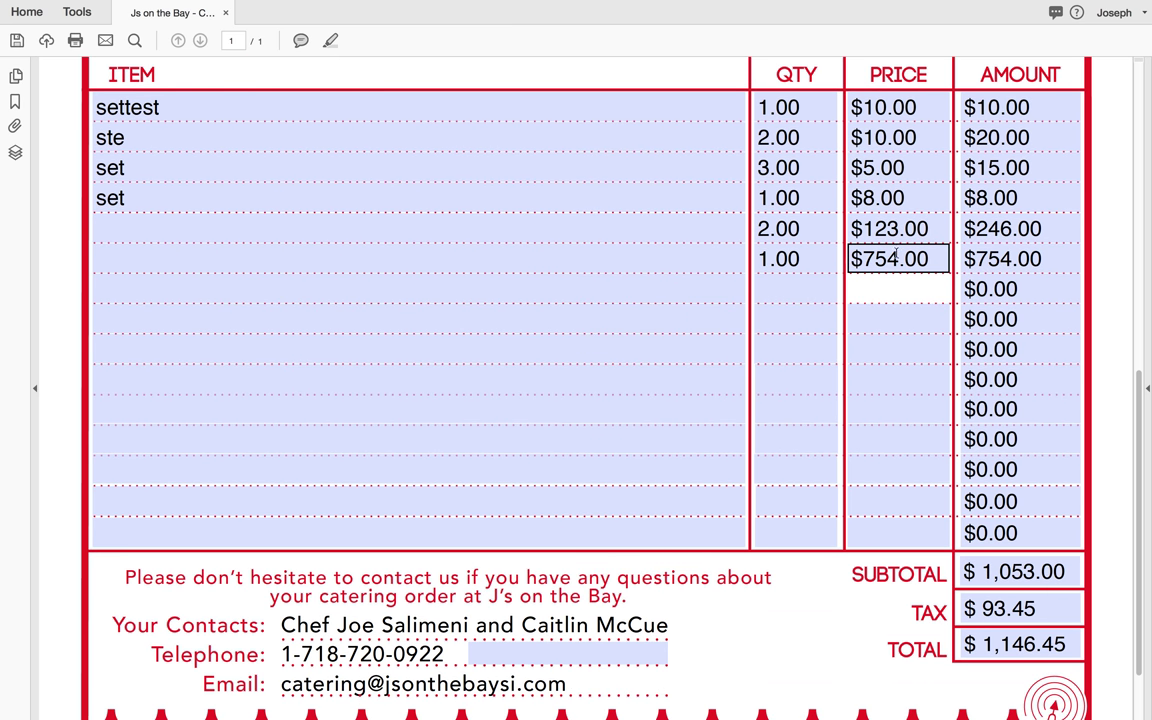
left_click(904, 258)
key("BackSpace")
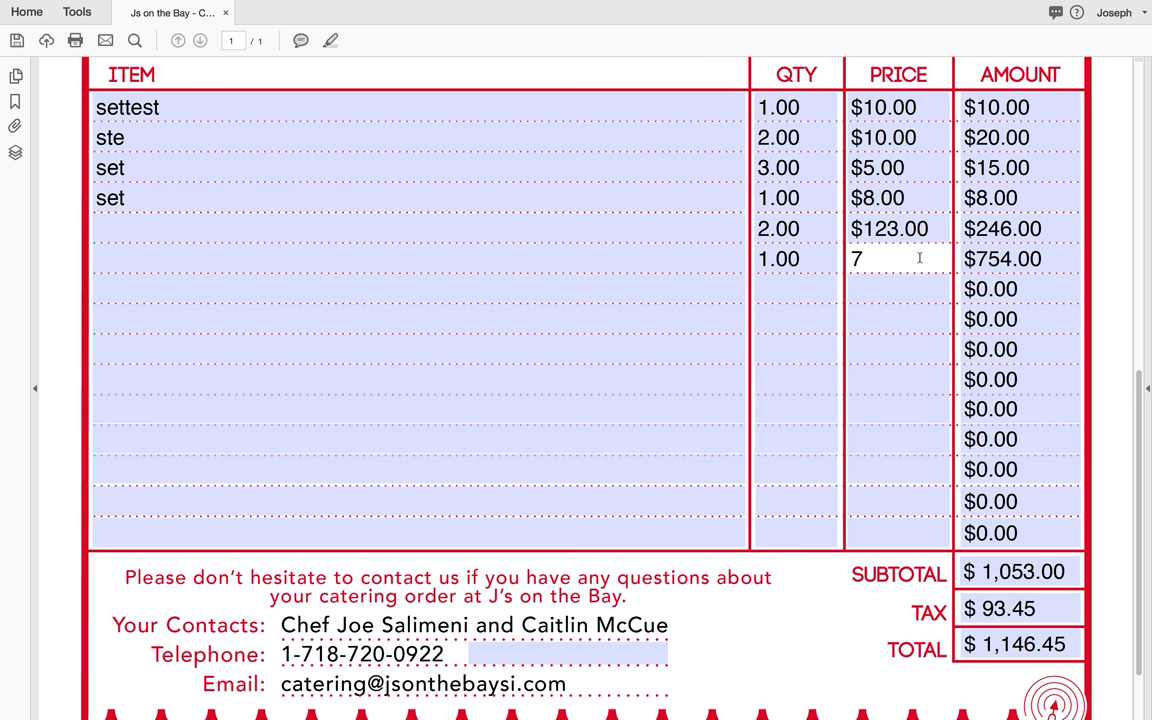
type("699")
left_click(908, 293)
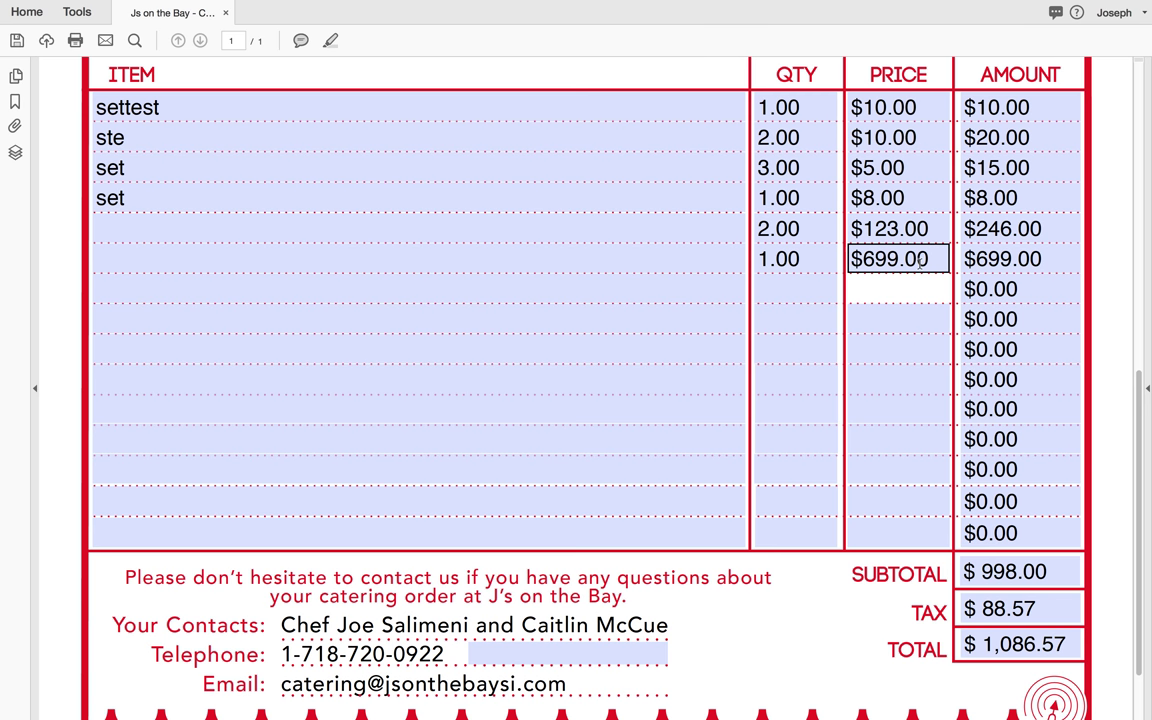
Step: Enter row 7 as quantity 1 at $2.00 and check the $1,088.75 total
left_click(818, 291)
type("1")
left_click(902, 288)
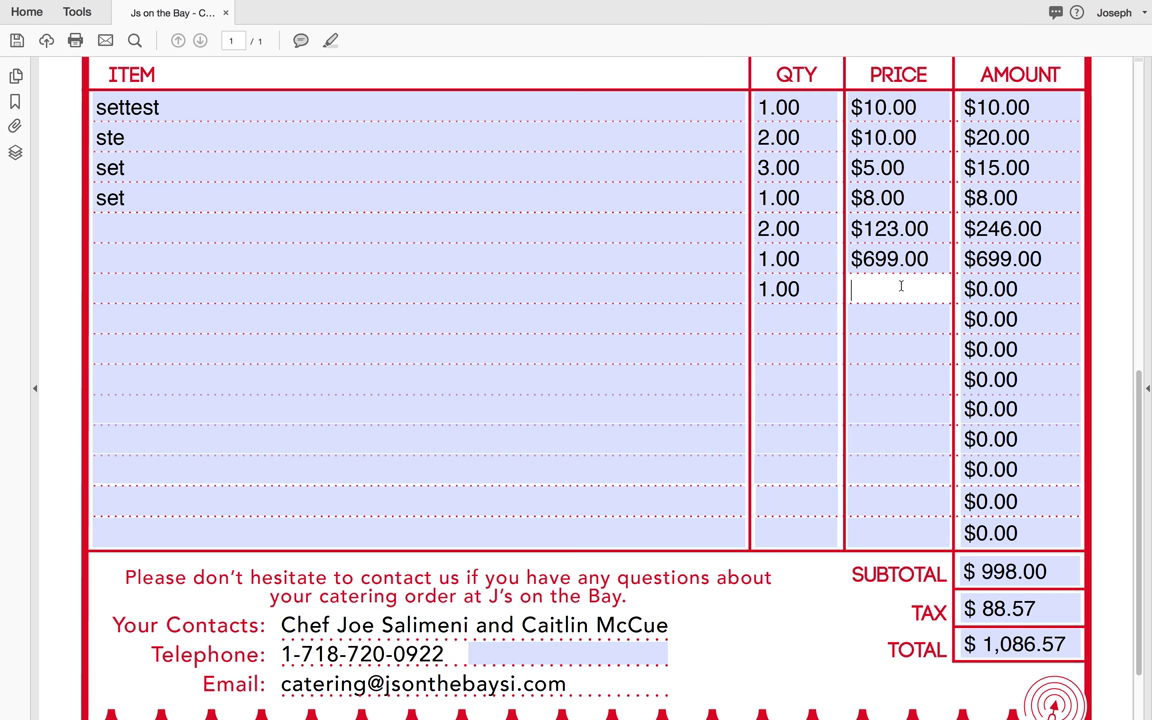
type("2")
left_click(862, 322)
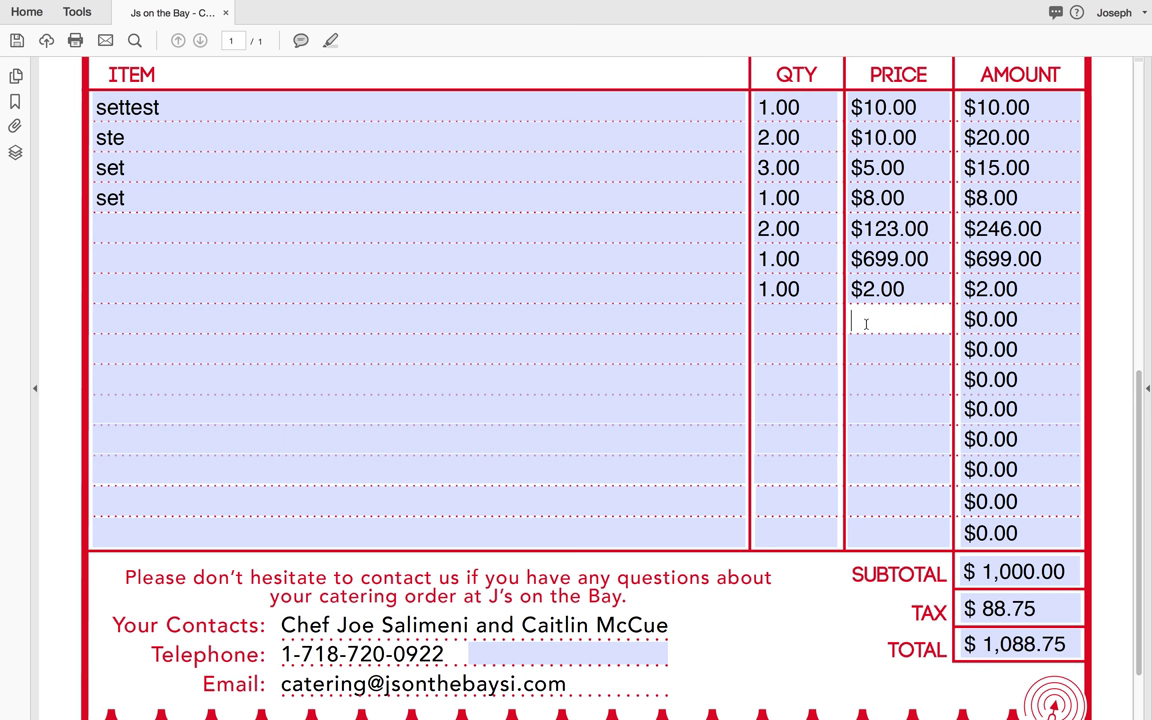
scroll(886, 350, "down", 1)
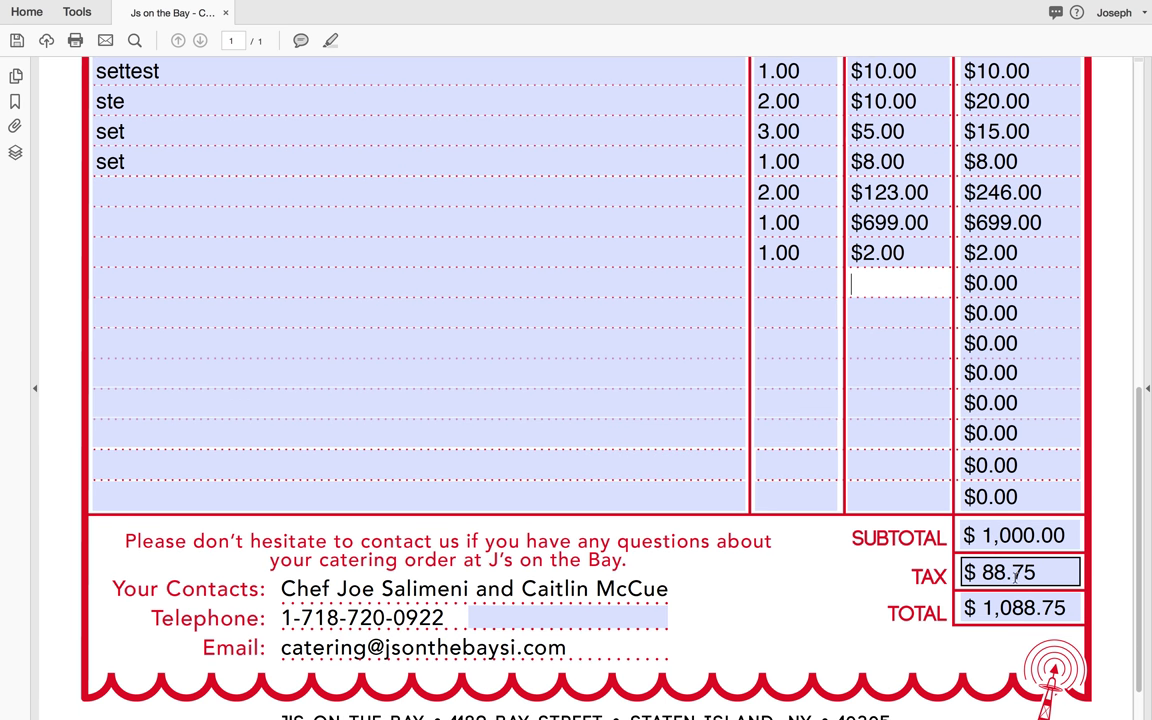
scroll(455, 477, "down", 2)
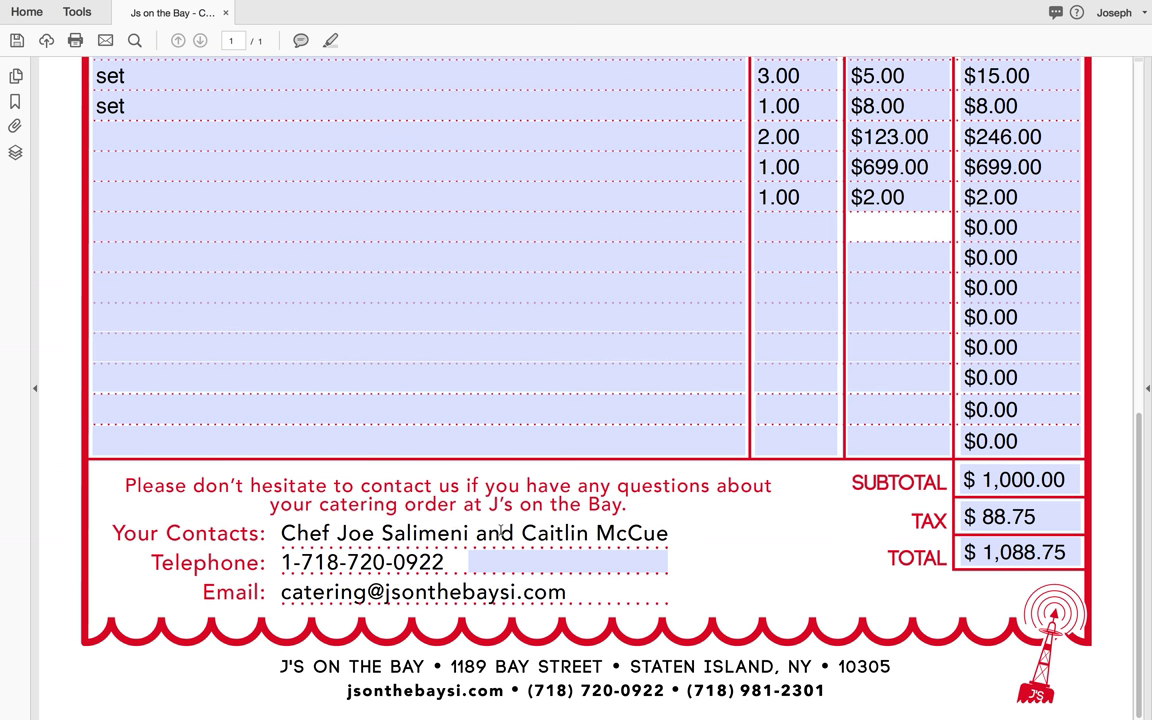
scroll(500, 532, "up", 1)
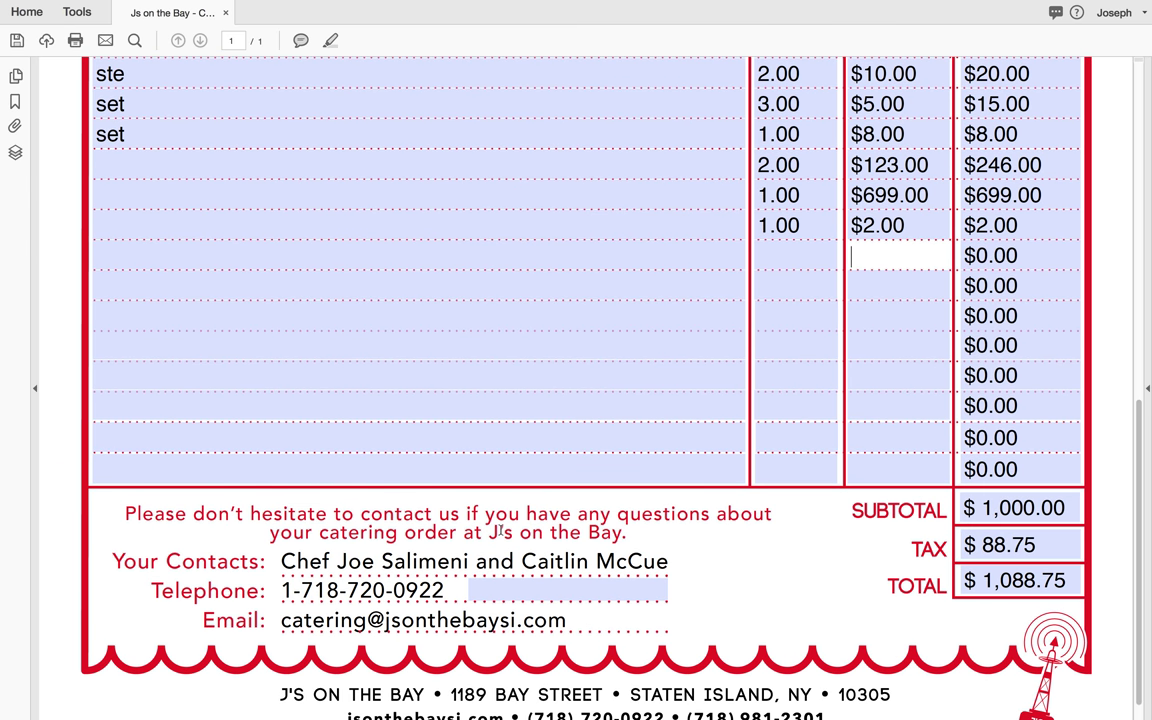
Step: Add a second telephone number after the existing one, correcting its leading digit
left_click(510, 590)
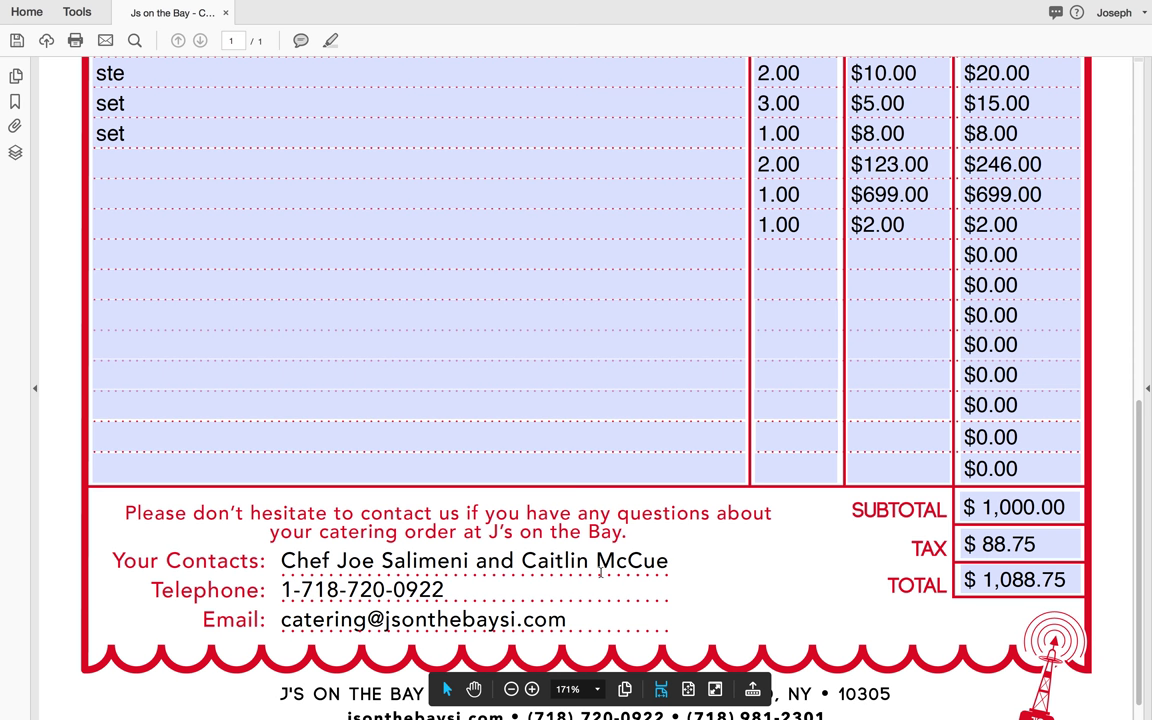
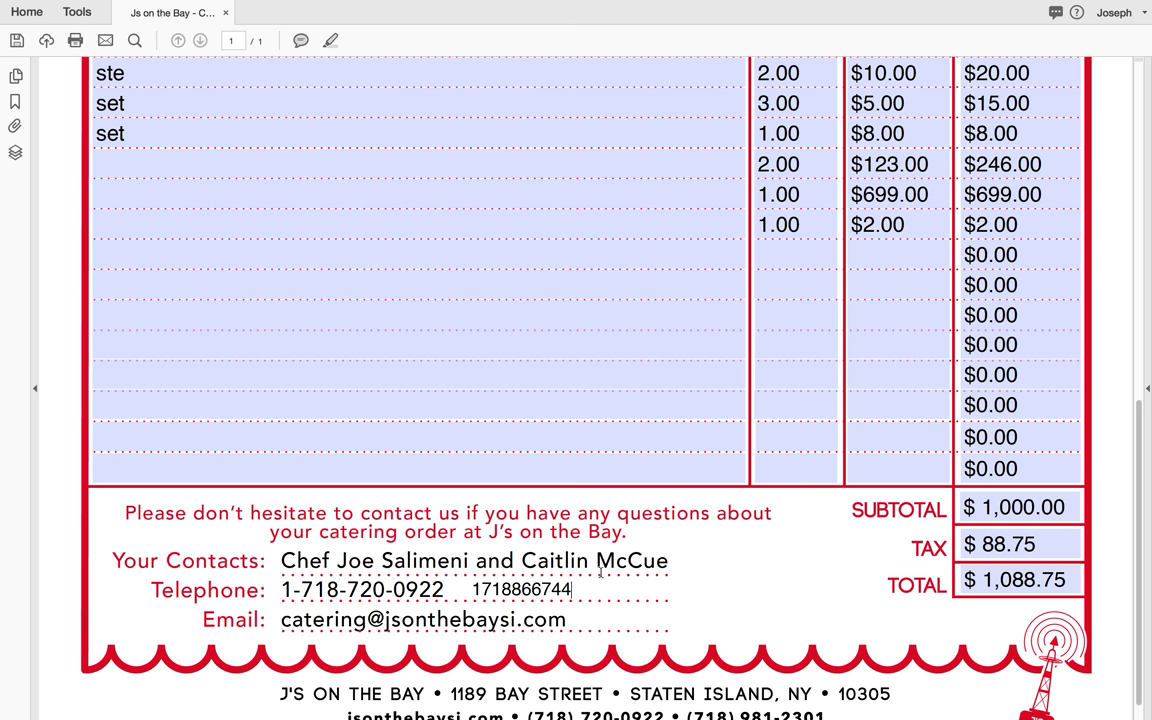
key("Home")
key("Delete")
key("Right")
key("Right")
key("Right")
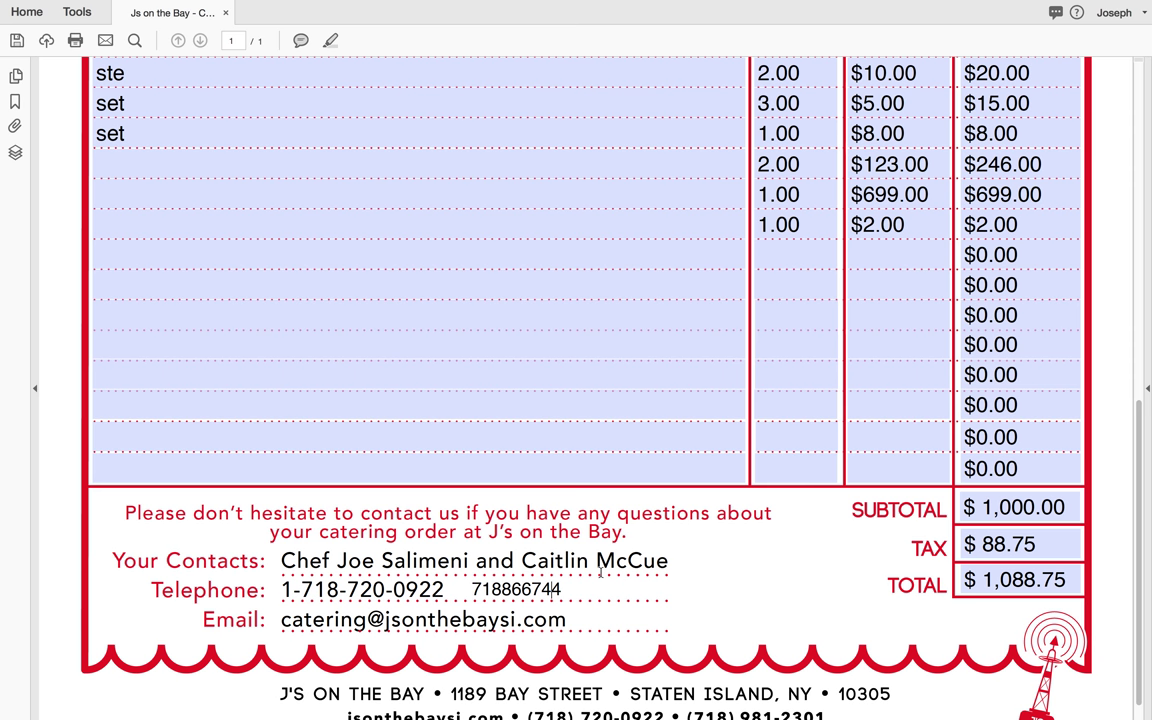
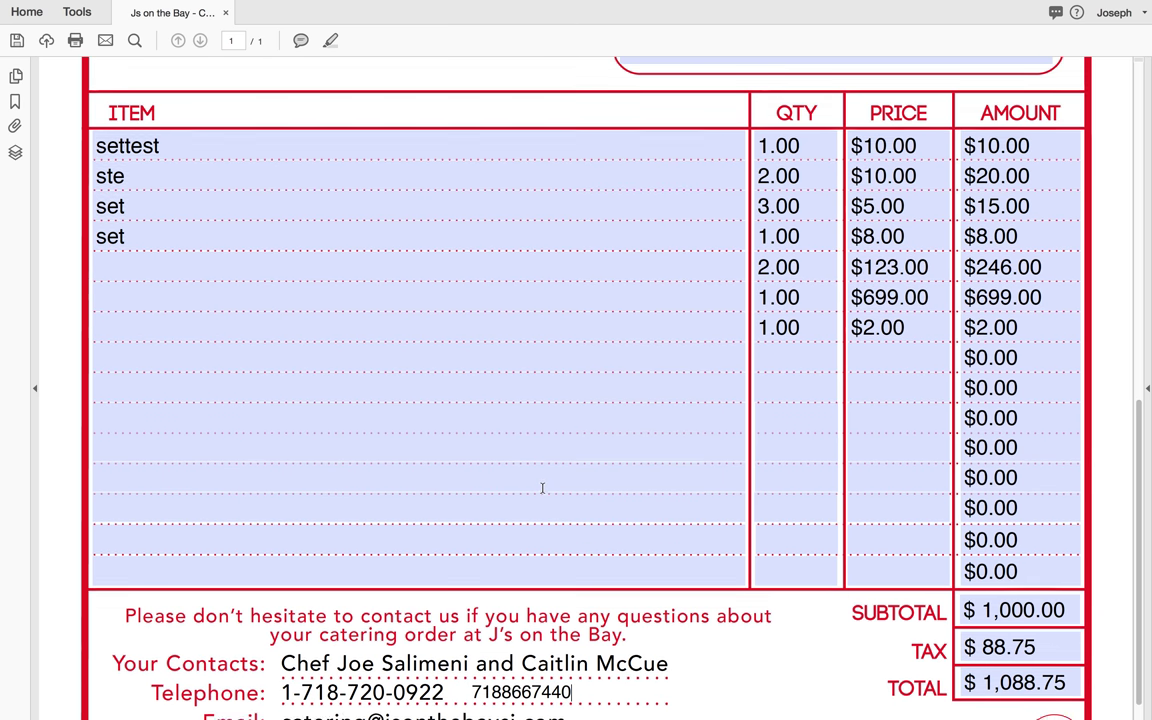
scroll(542, 488, "up", 2)
left_click(584, 327)
scroll(583, 324, "down", 3)
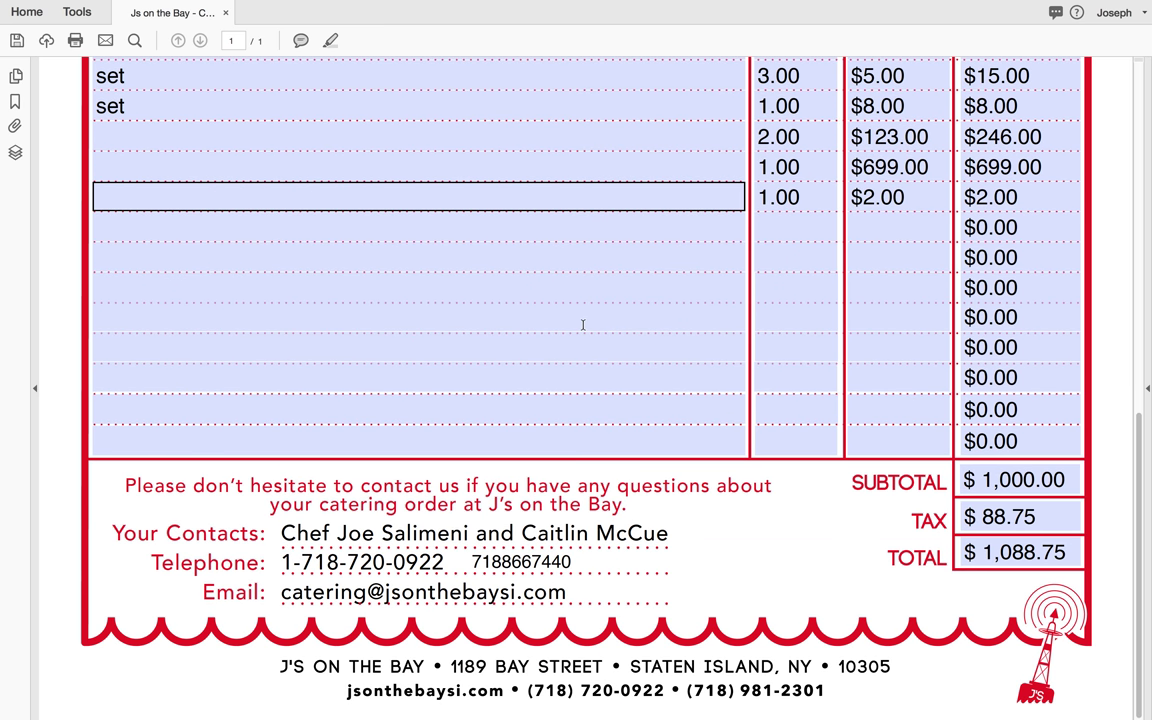
scroll(583, 324, "up", 15)
Step: Bring up File > Save As and choose the Desktop as the location
mouse_move(60, 5)
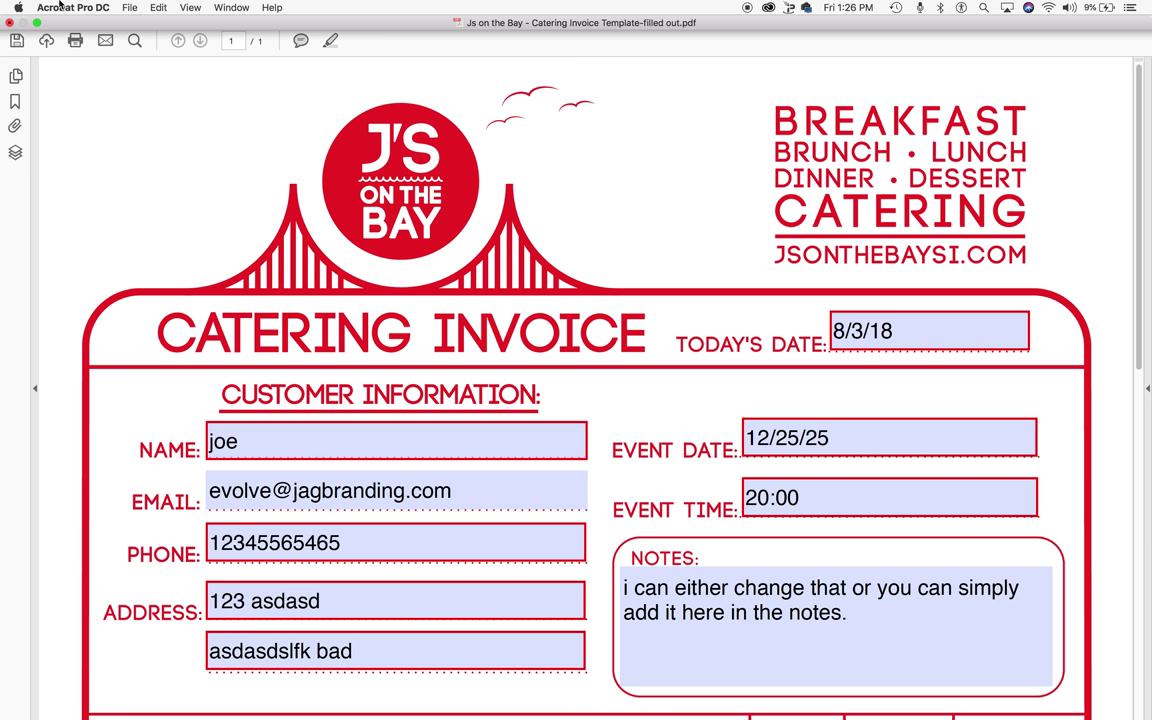
left_click(130, 7)
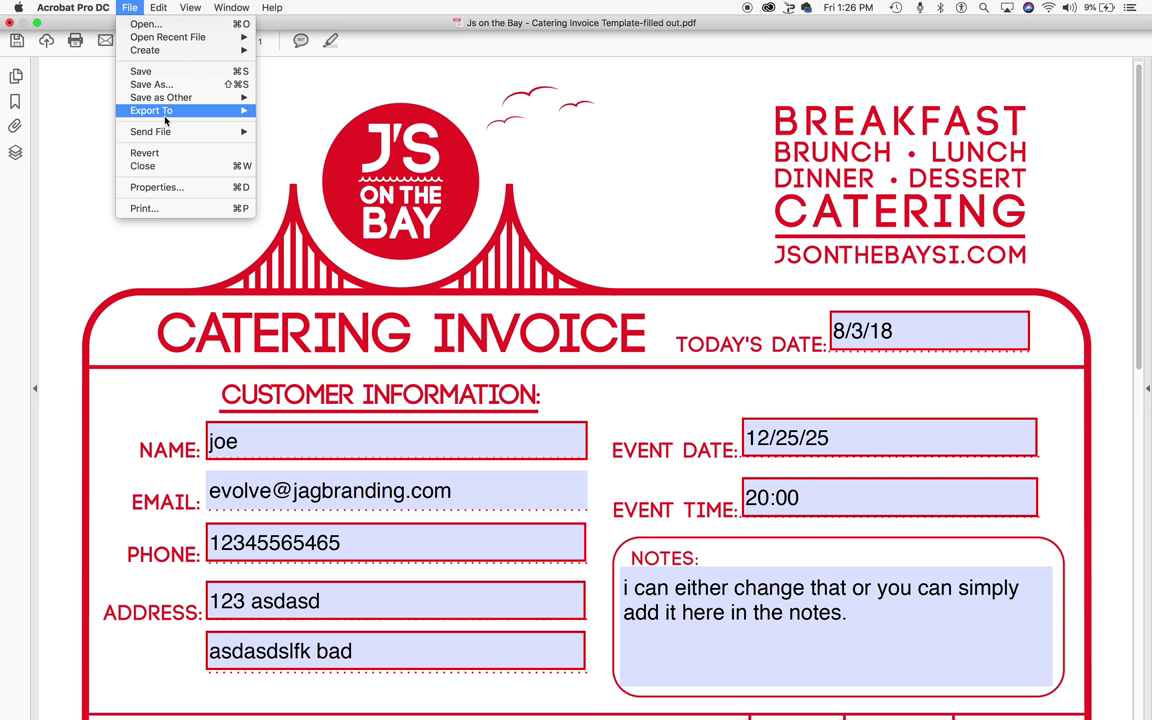
mouse_move(166, 118)
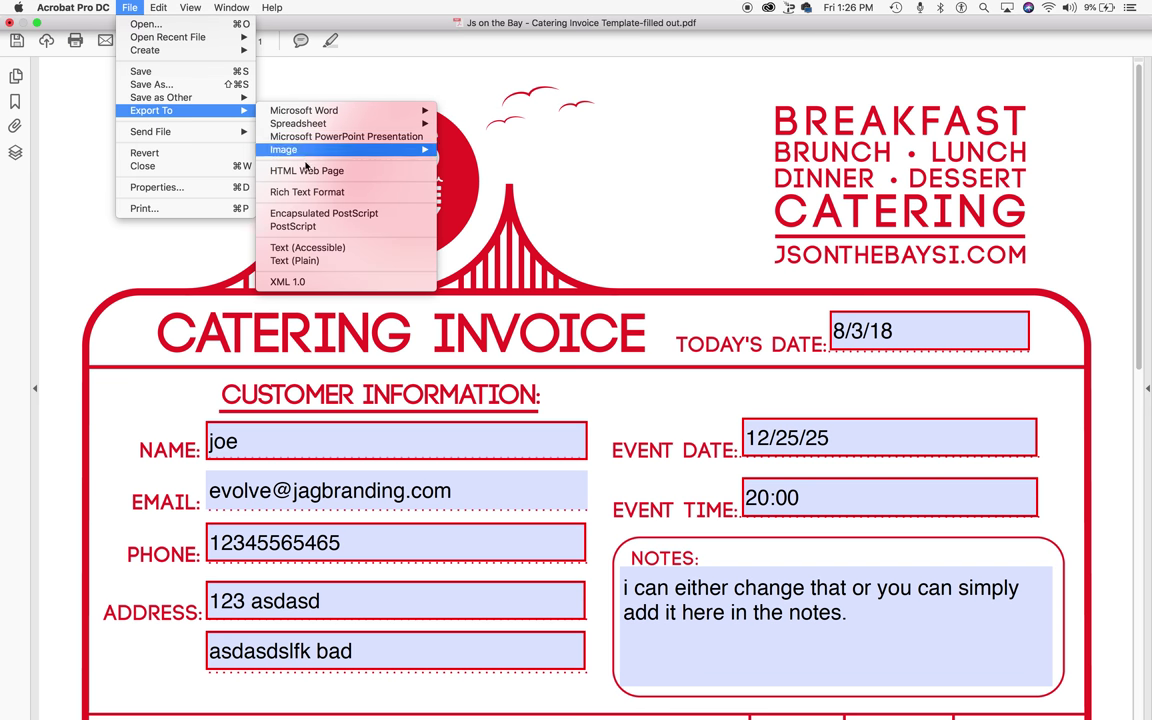
left_click(196, 85)
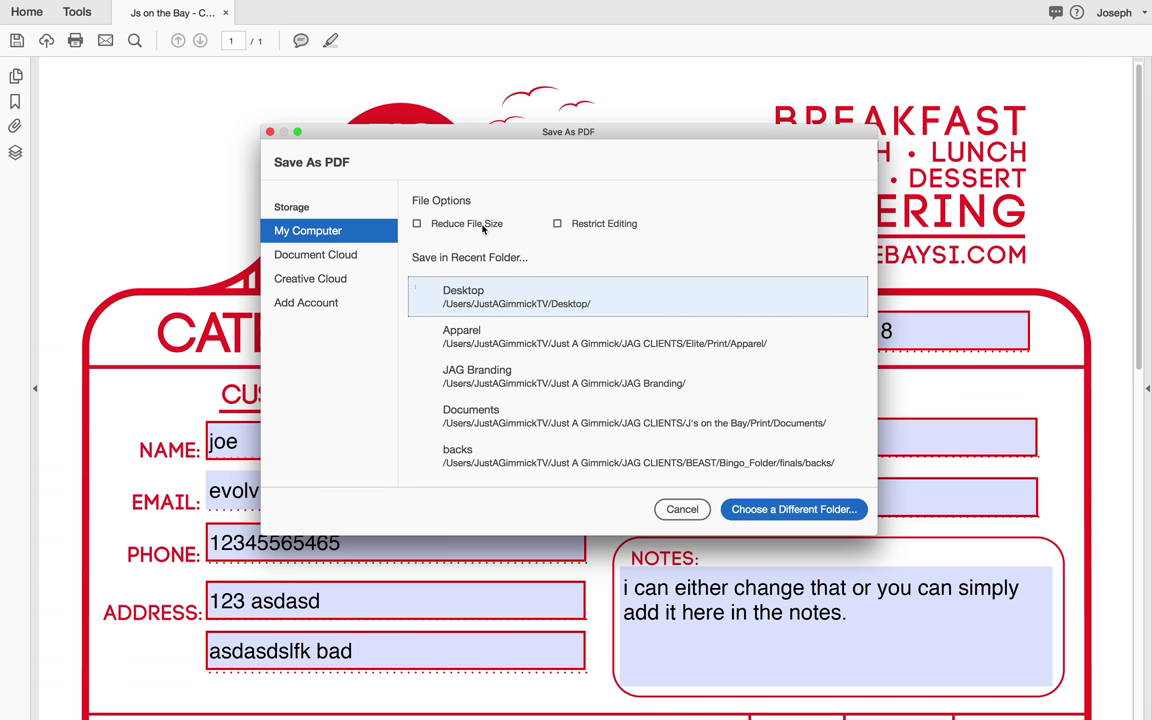
left_click(420, 297)
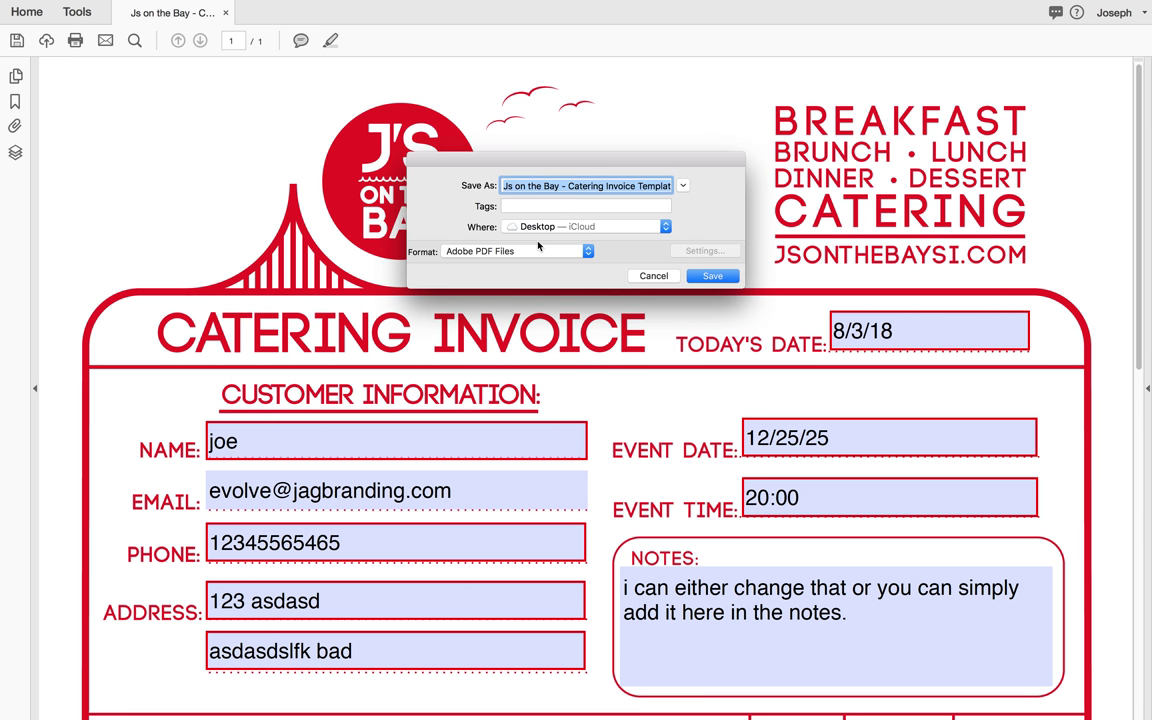
Step: Change the output format to JPEG
left_click(503, 251)
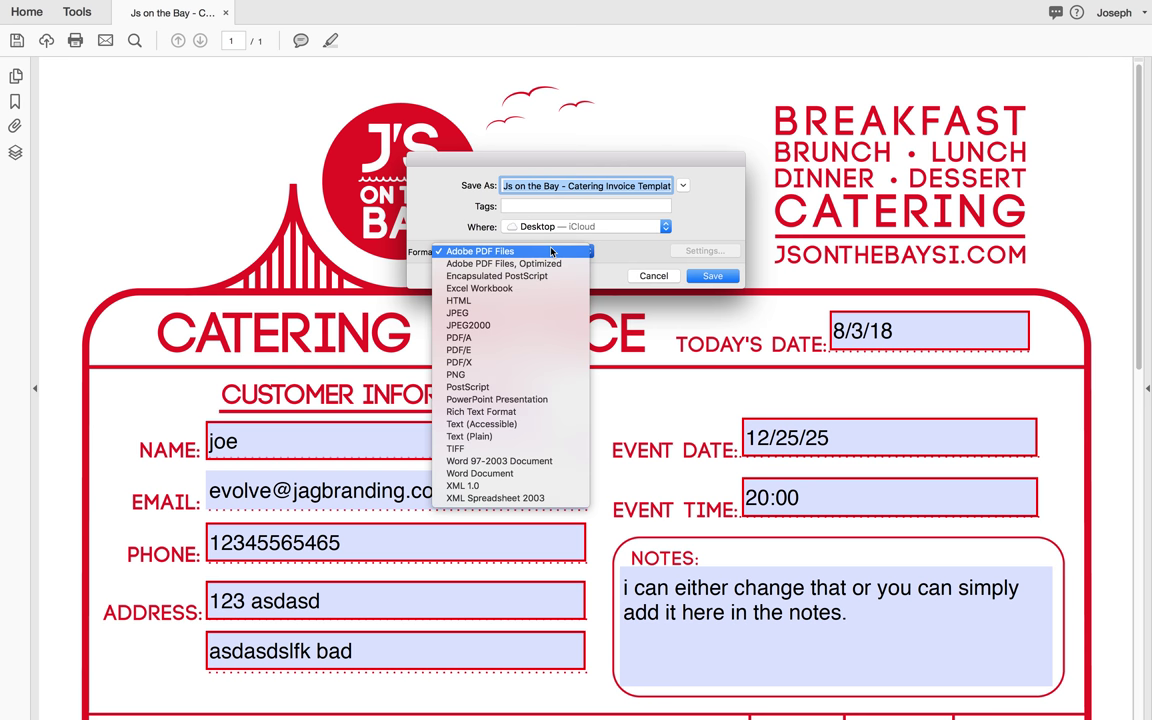
left_click(497, 316)
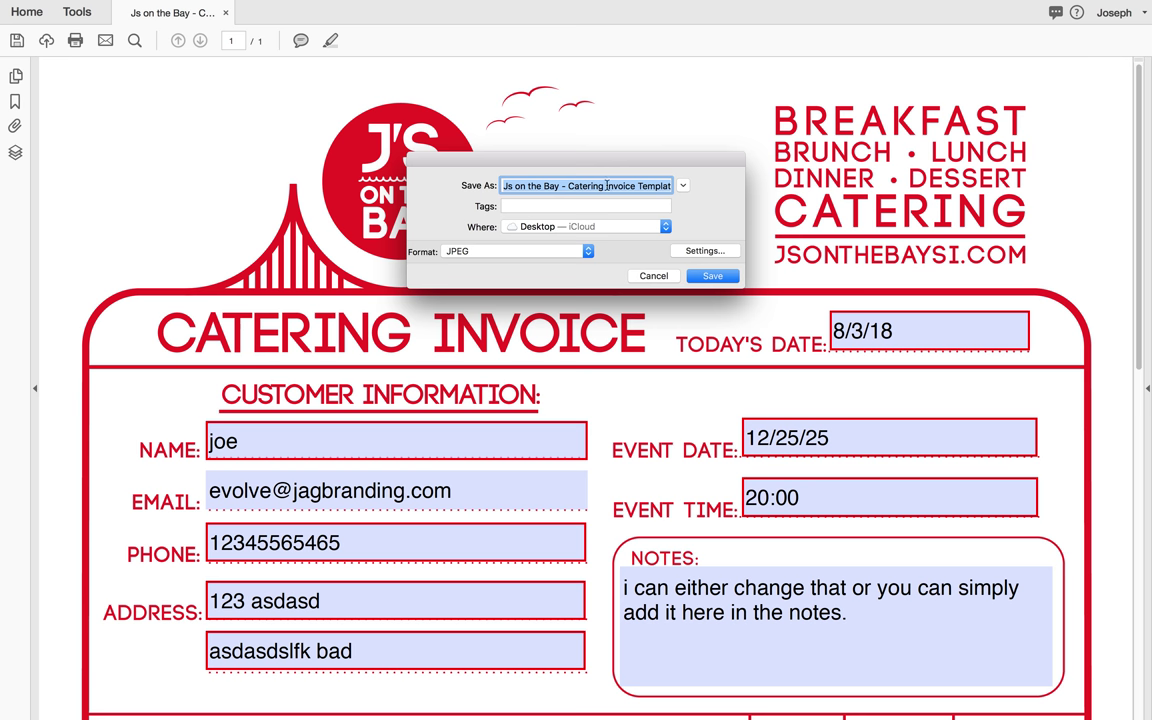
left_click_drag(521, 186, 675, 186)
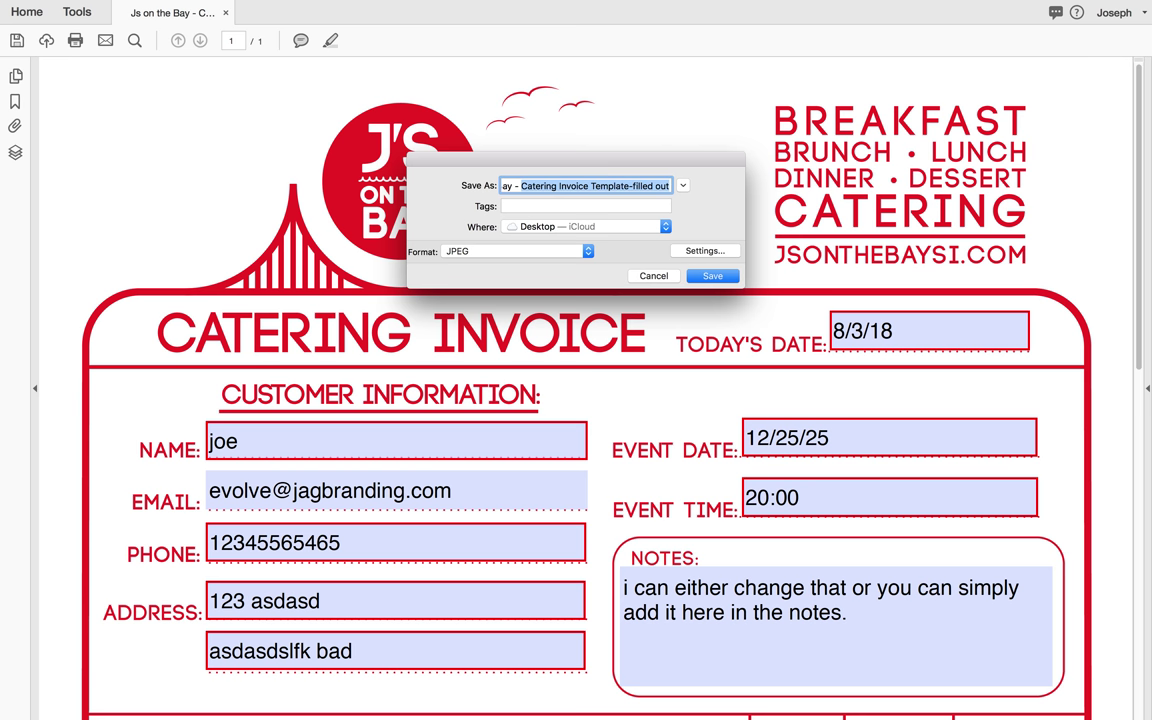
left_click(670, 186)
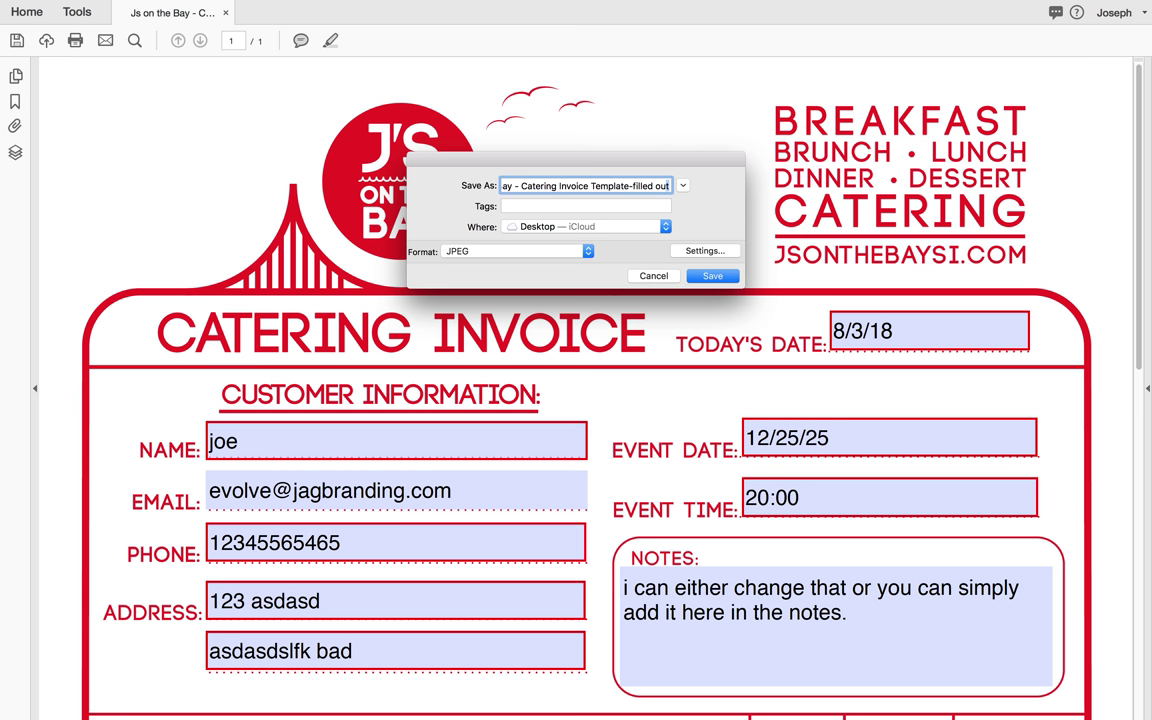
Step: Rename the file with the customer's name, catering order and 12/25/2025, then save
left_click_drag(670, 186, 521, 186)
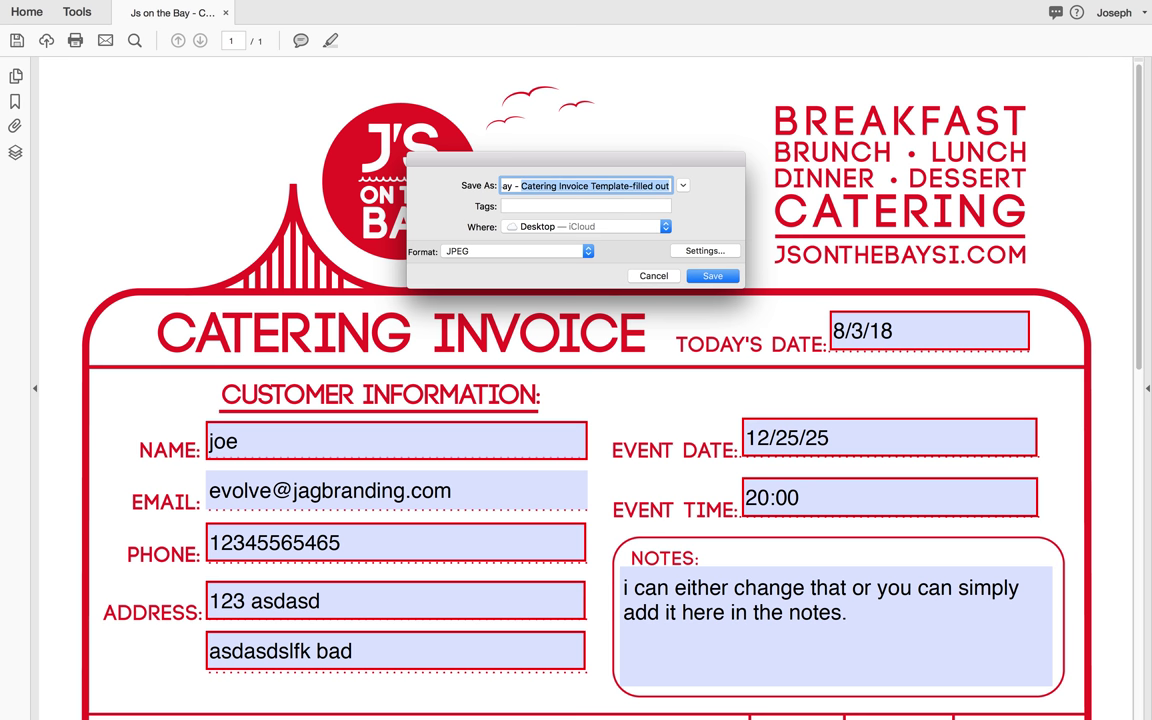
type("joe g's catering ordeer 12/25/")
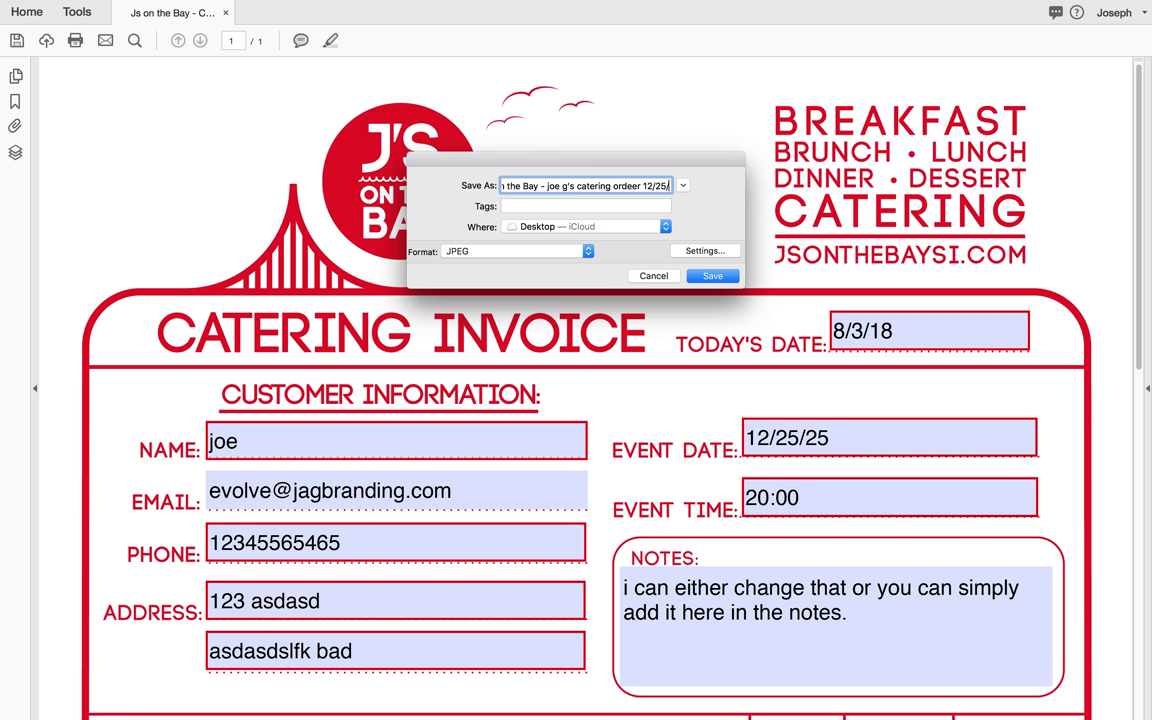
type("2025")
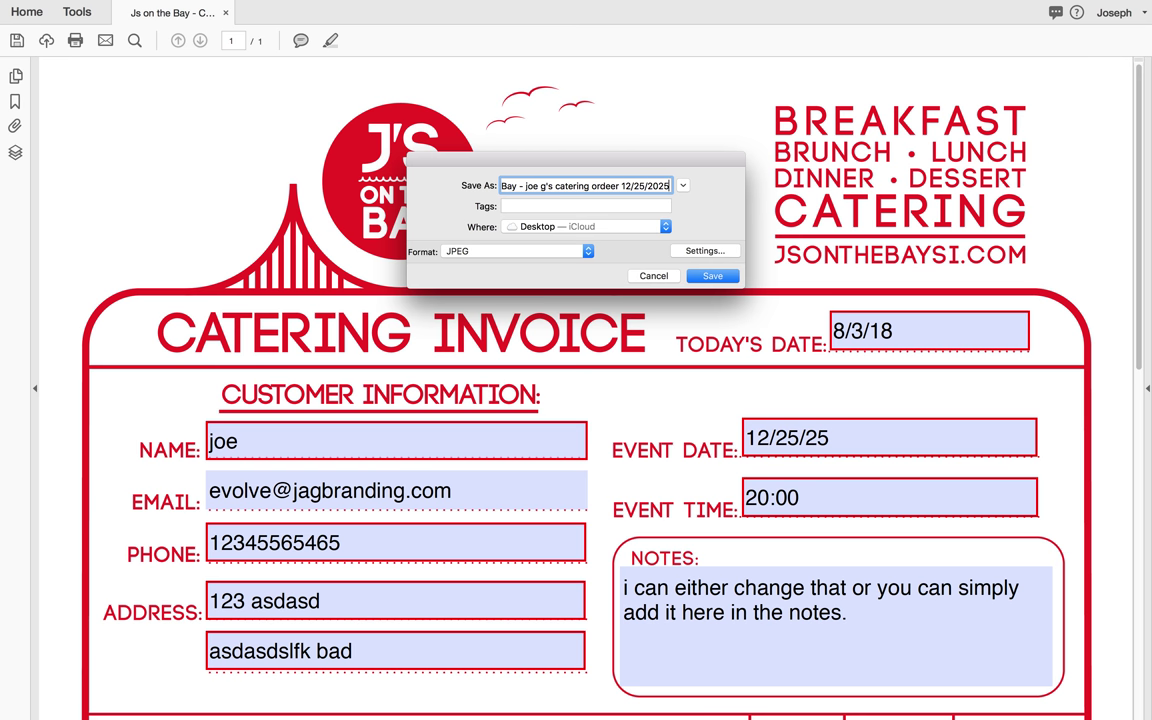
left_click_drag(561, 186, 621, 186)
key("BackSpace")
key("BackSpace")
key("BackSpace")
key("BackSpace")
key("BackSpace")
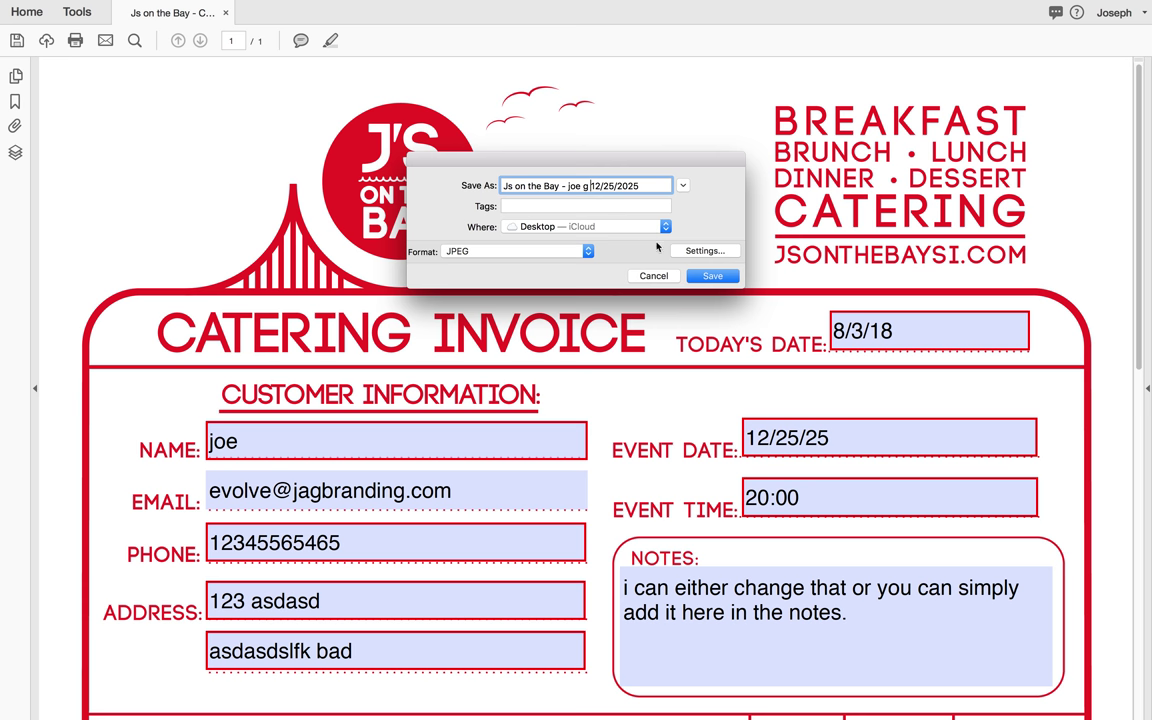
left_click(707, 277)
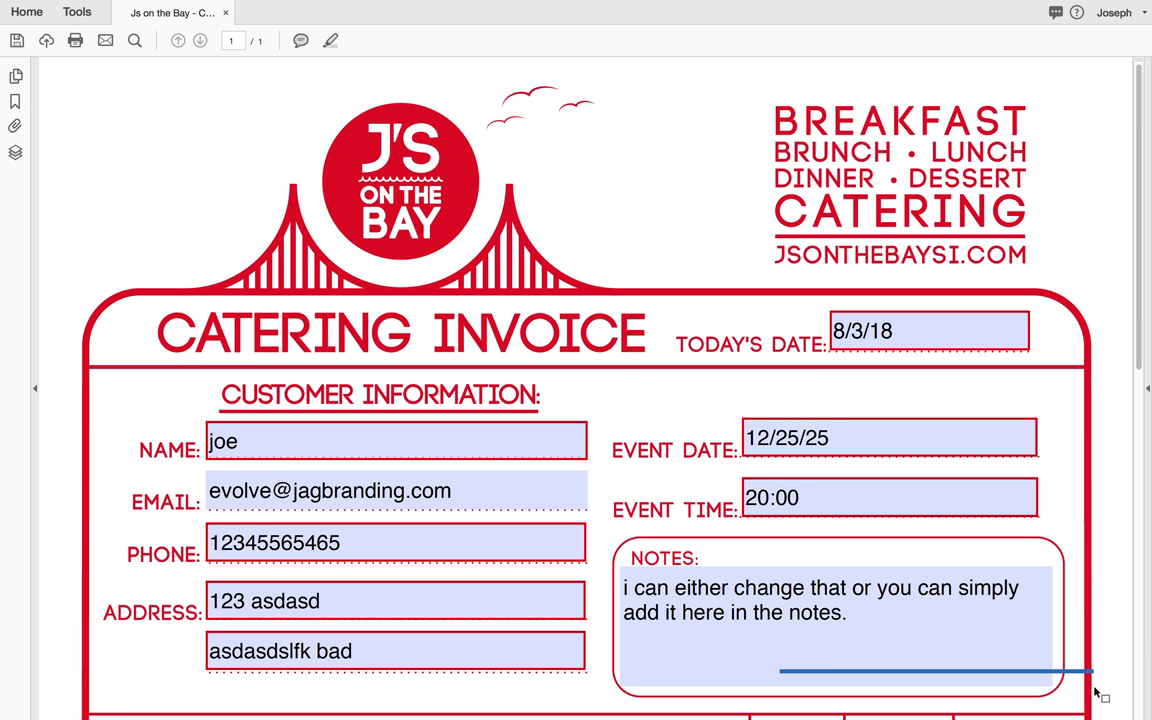
Step: Exit full screen, minimize Acrobat, and select the saved invoice JPEG on the desktop
mouse_move(52, 5)
left_click(38, 22)
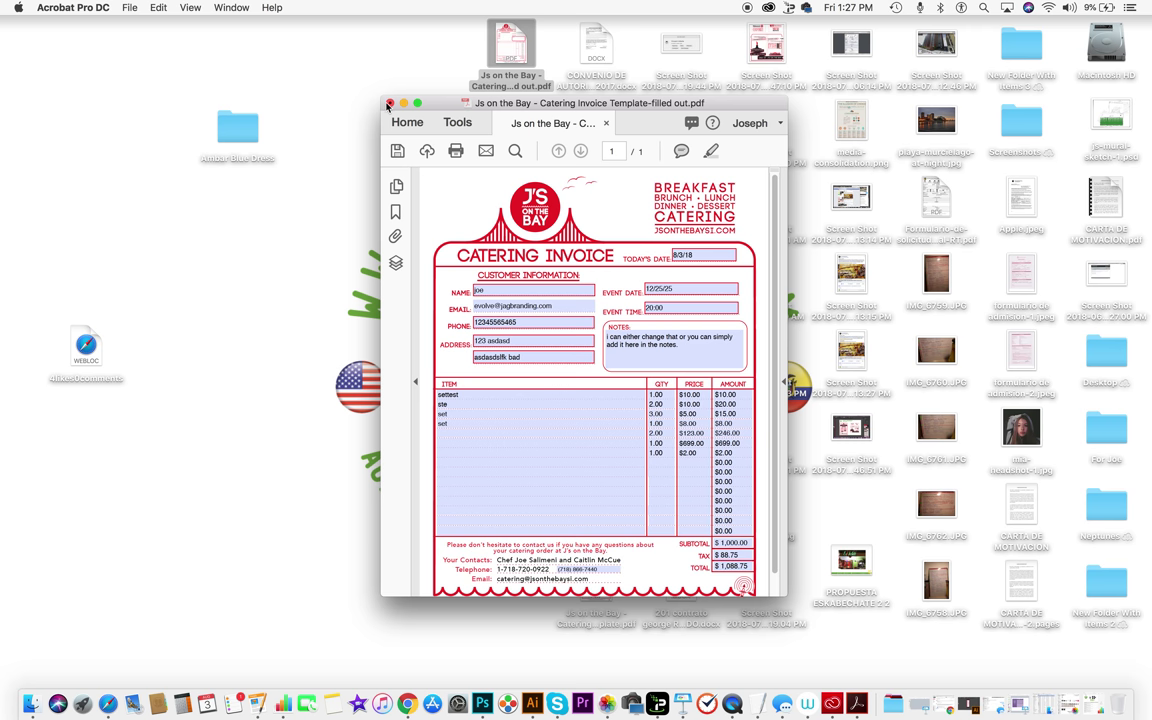
left_click(401, 86)
left_click(403, 103)
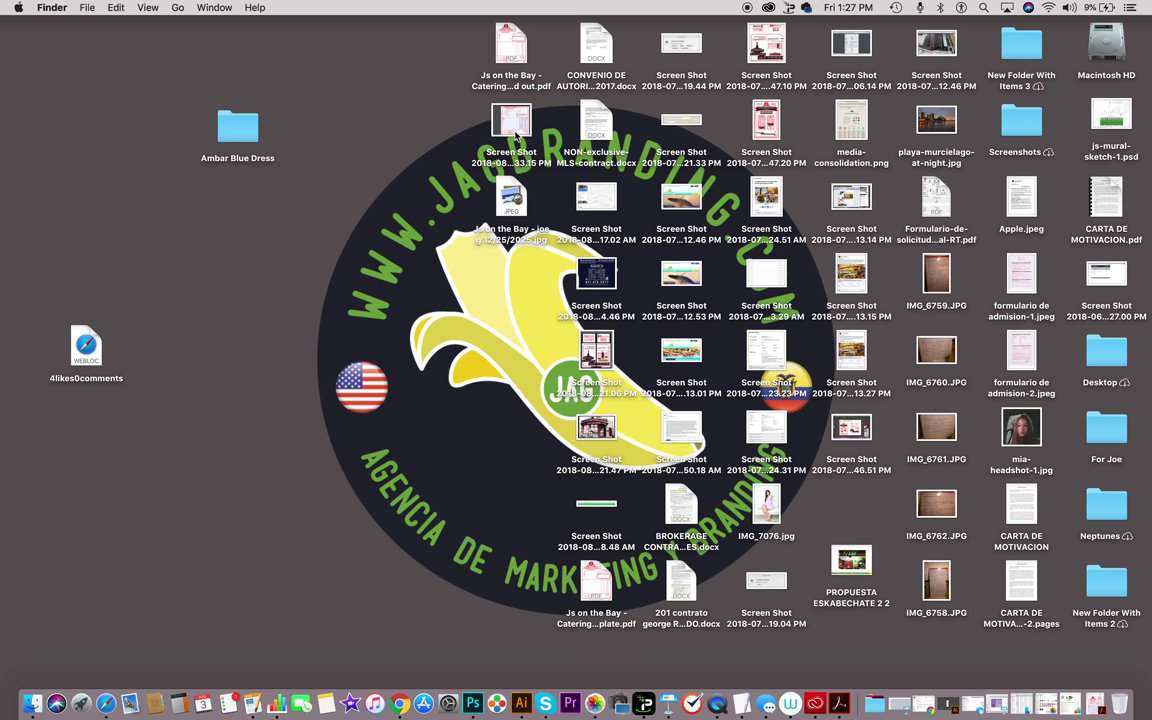
left_click(512, 205)
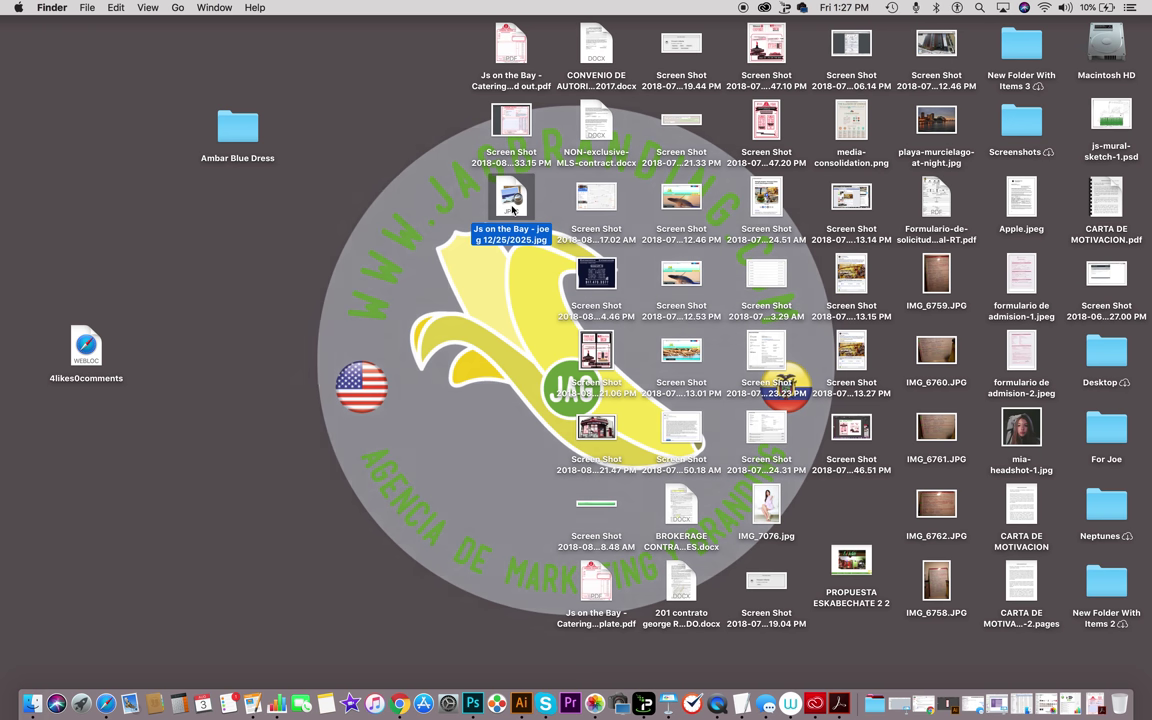